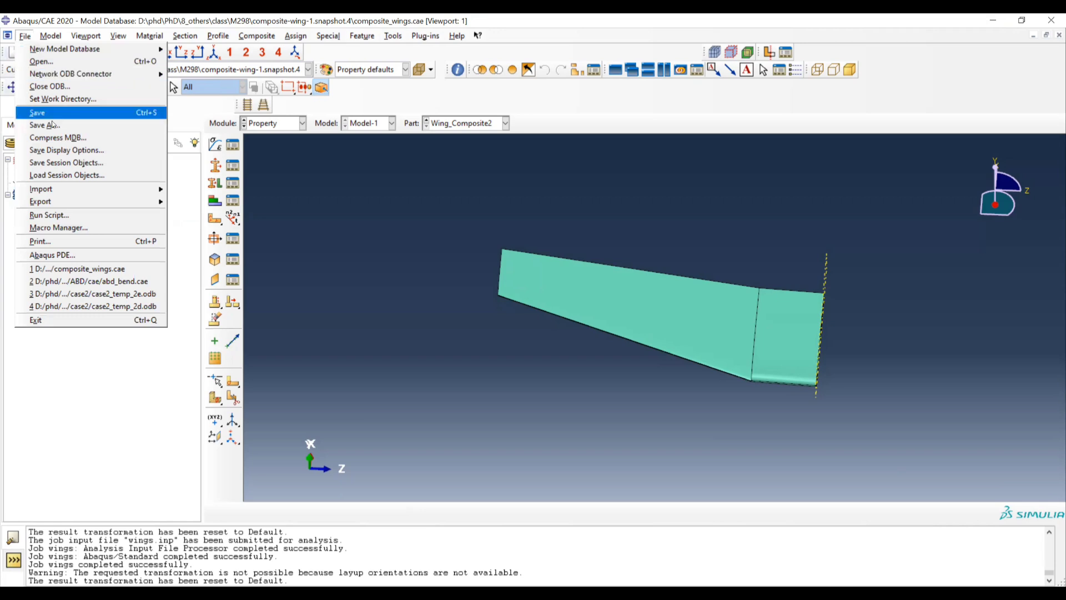
- Import the IGES file Wing_Composite.IGS as a part named Wing_Composite3
mouse_move(92, 190)
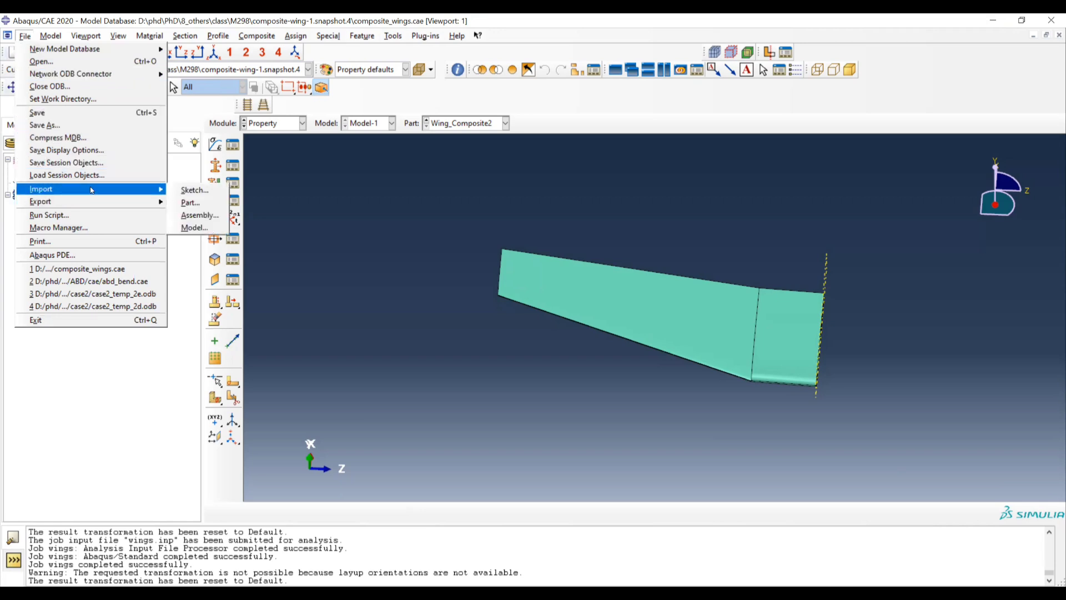
click(194, 203)
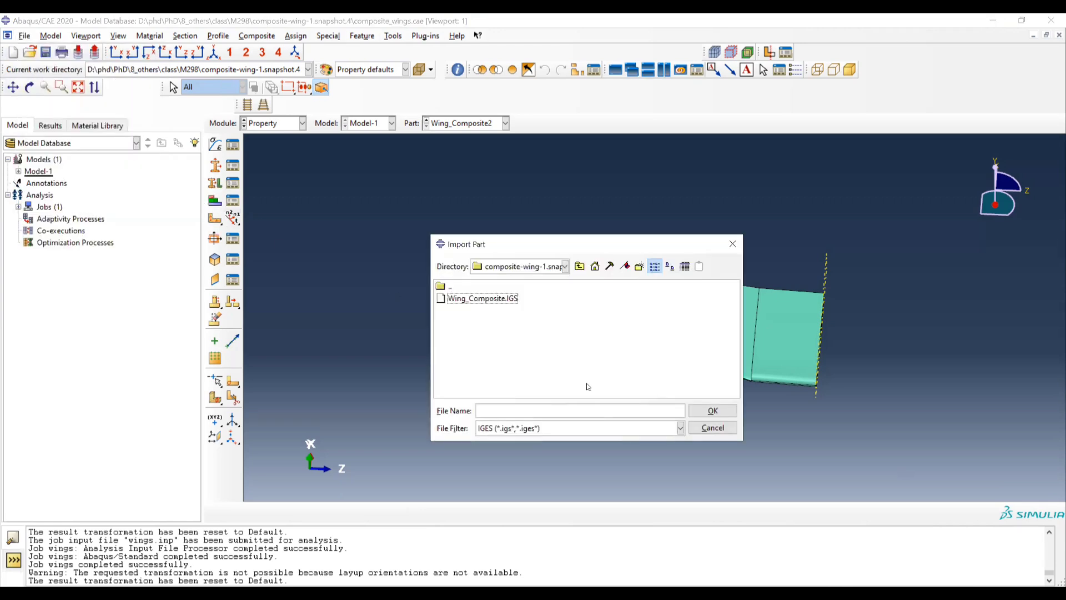
click(509, 301)
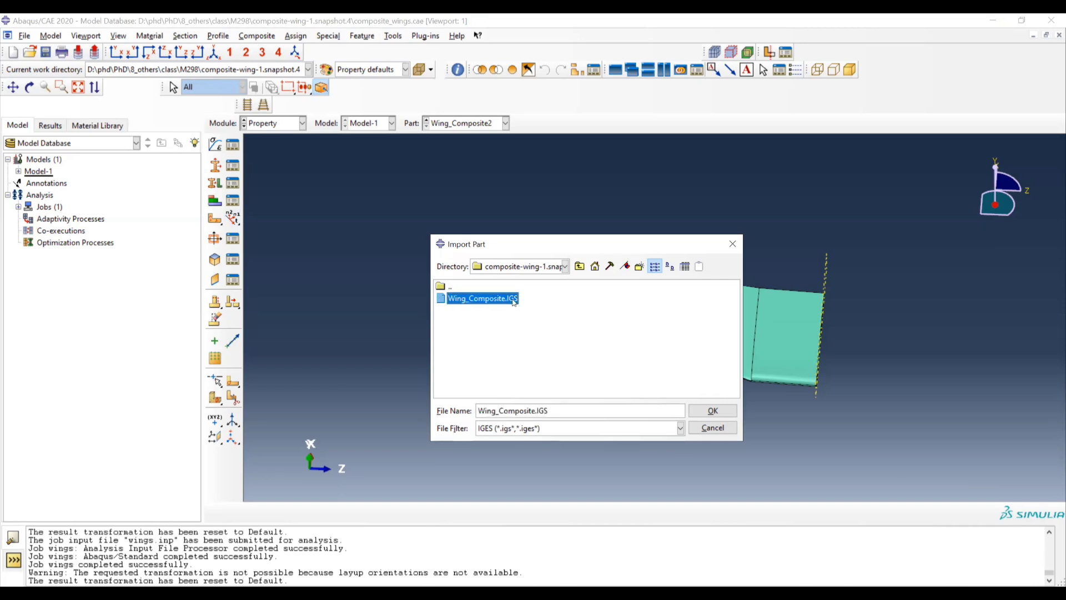
click(712, 411)
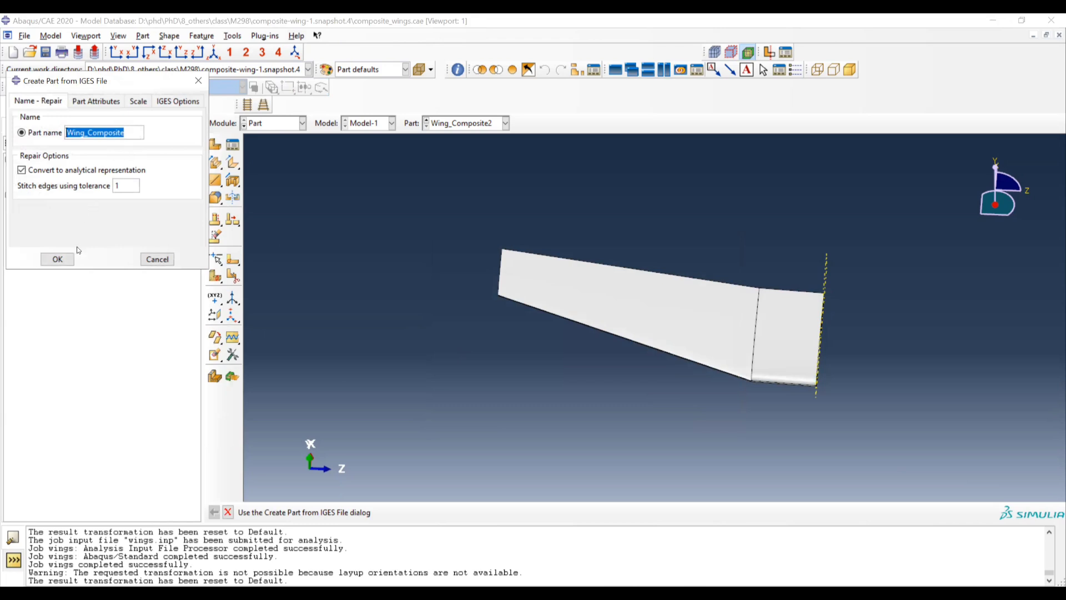
click(134, 135)
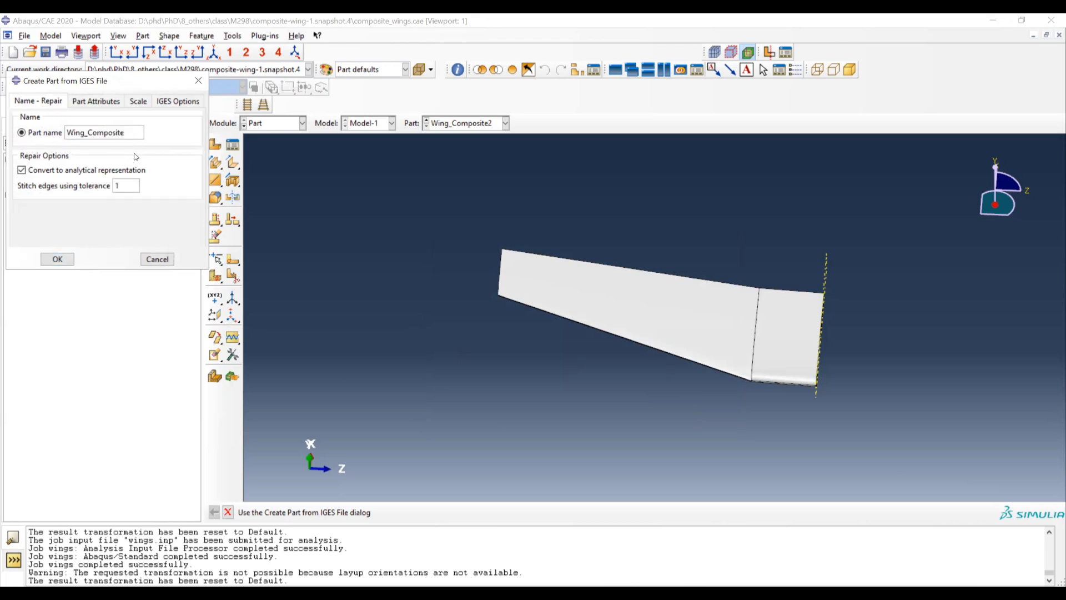
text(3)
click(57, 259)
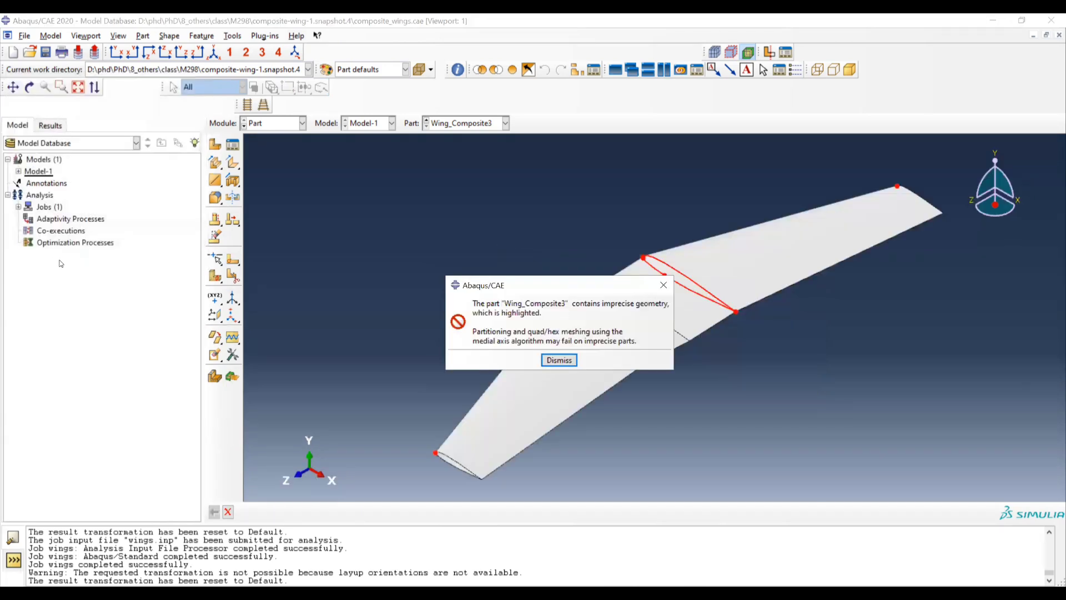
click(573, 361)
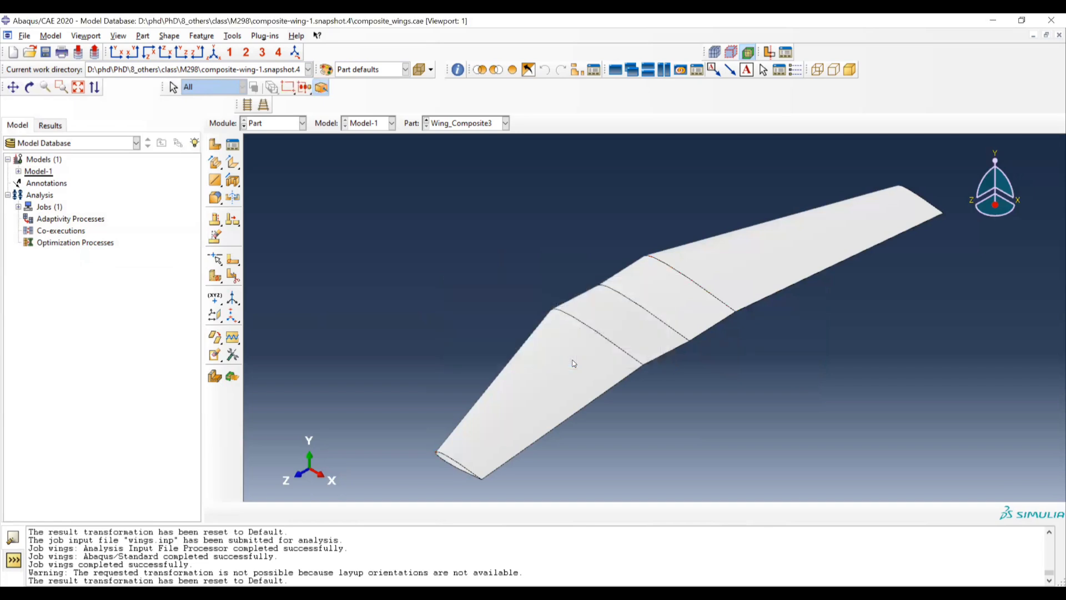
- Create a datum plane on Wing_Composite3 from the XY plane with zero offset
ctrl+alt+drag(713, 344, 500, 300)
ctrl+alt+drag(595, 386, 552, 339)
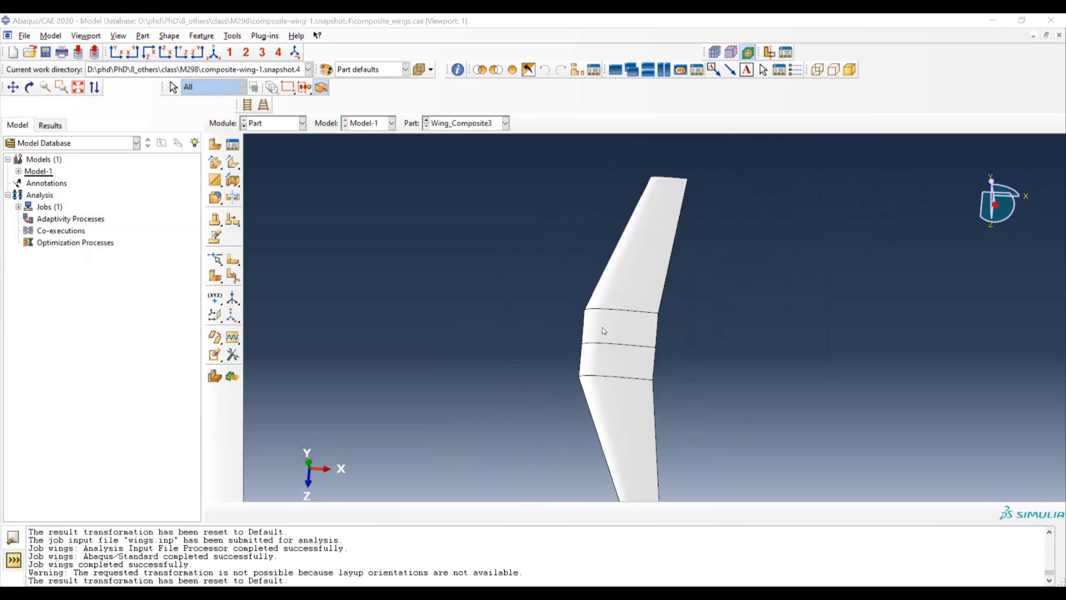
click(217, 319)
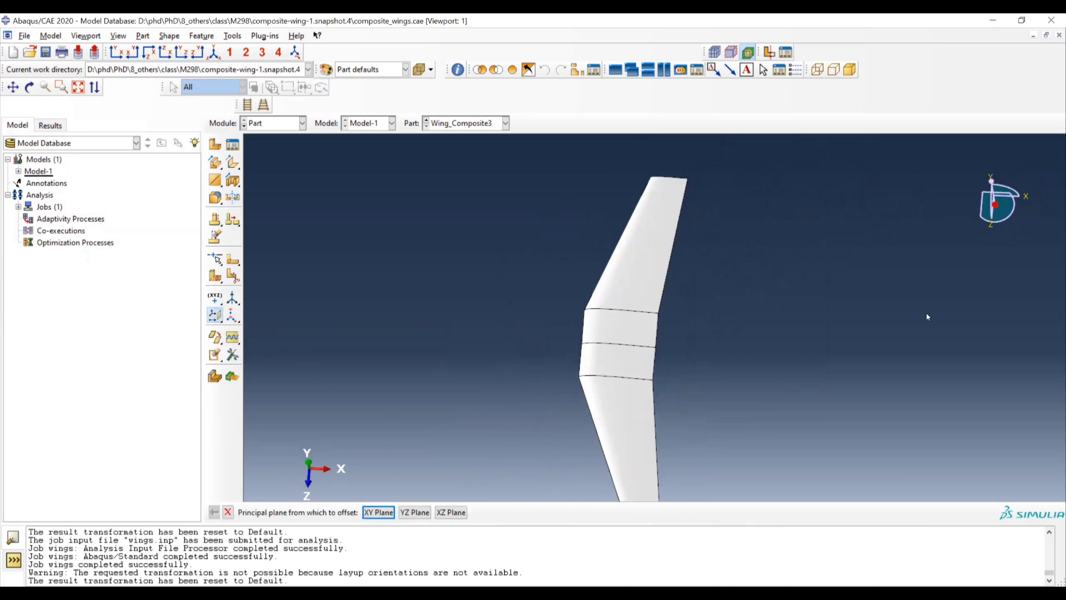
click(378, 511)
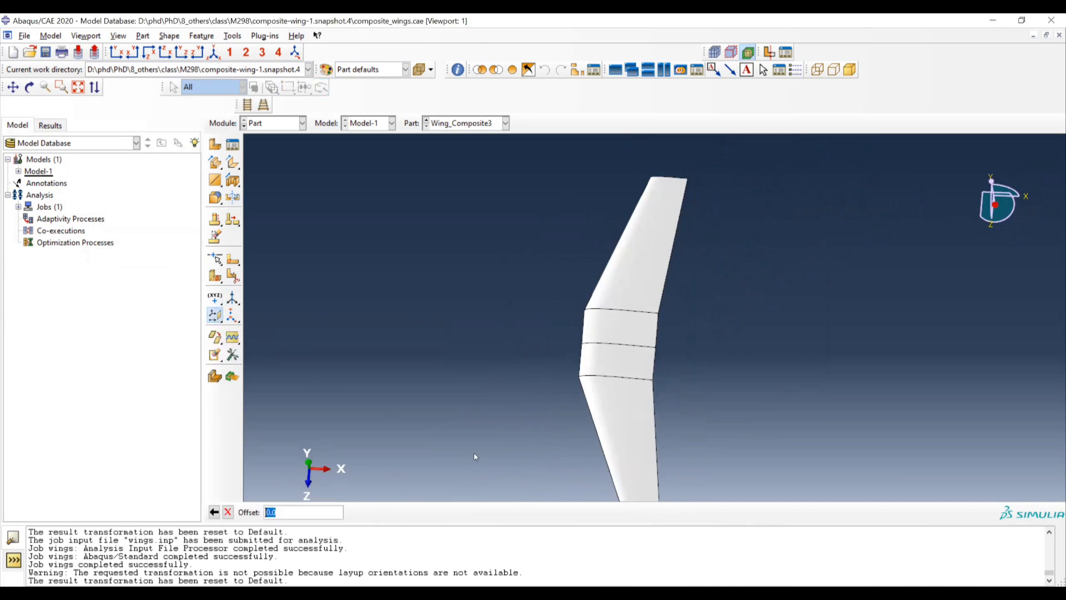
key(Return)
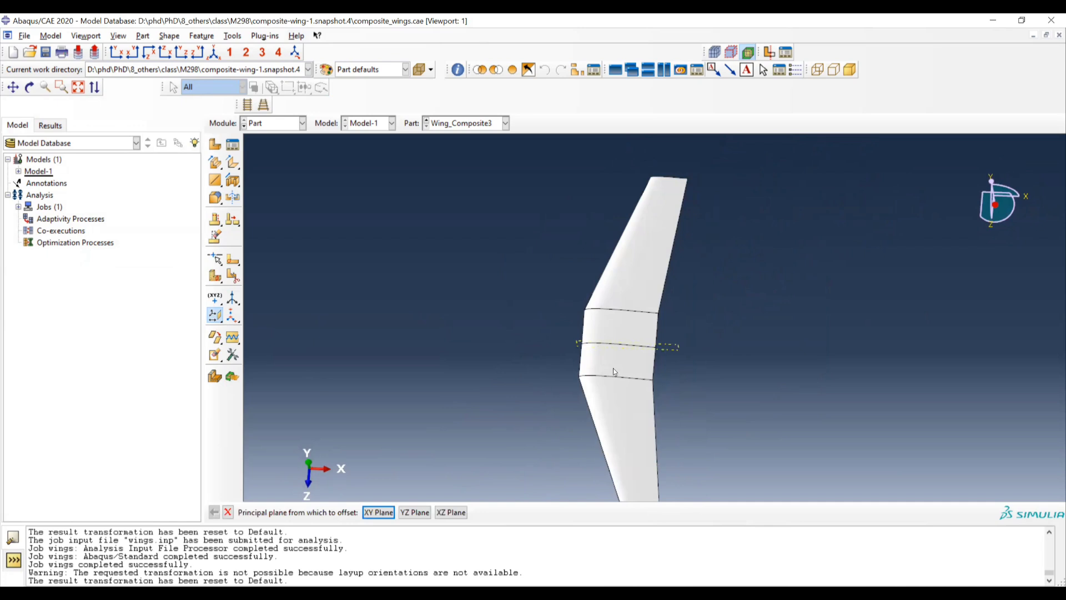
scroll(611, 361, up, 3)
scroll(610, 352, down, 9)
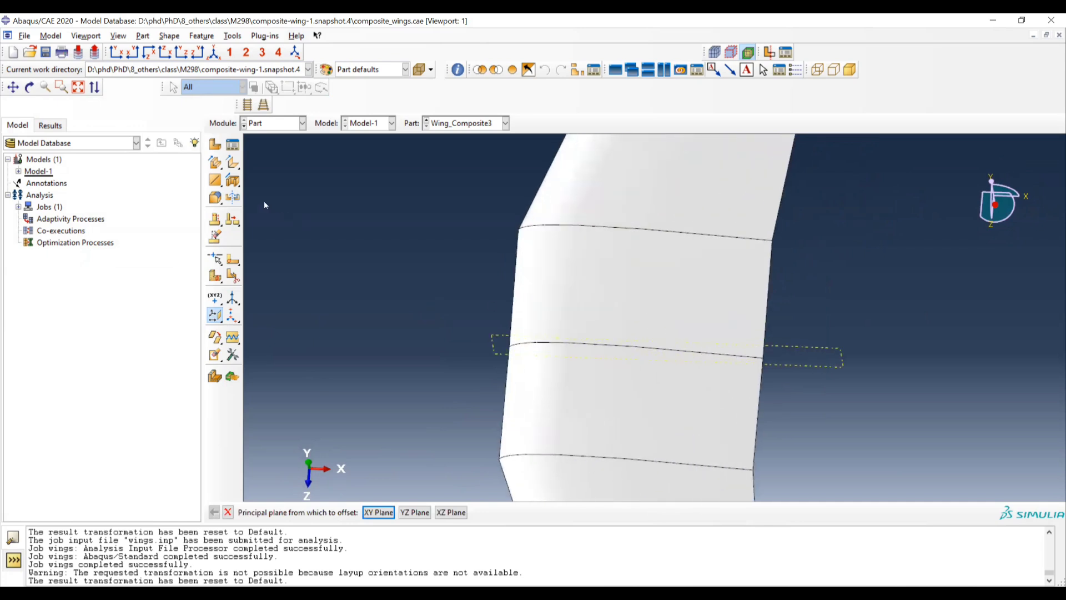
- Start an extruded cut on the mid-wing datum plane and sketch a rectangle enclosing the whole wing profile
click(215, 276)
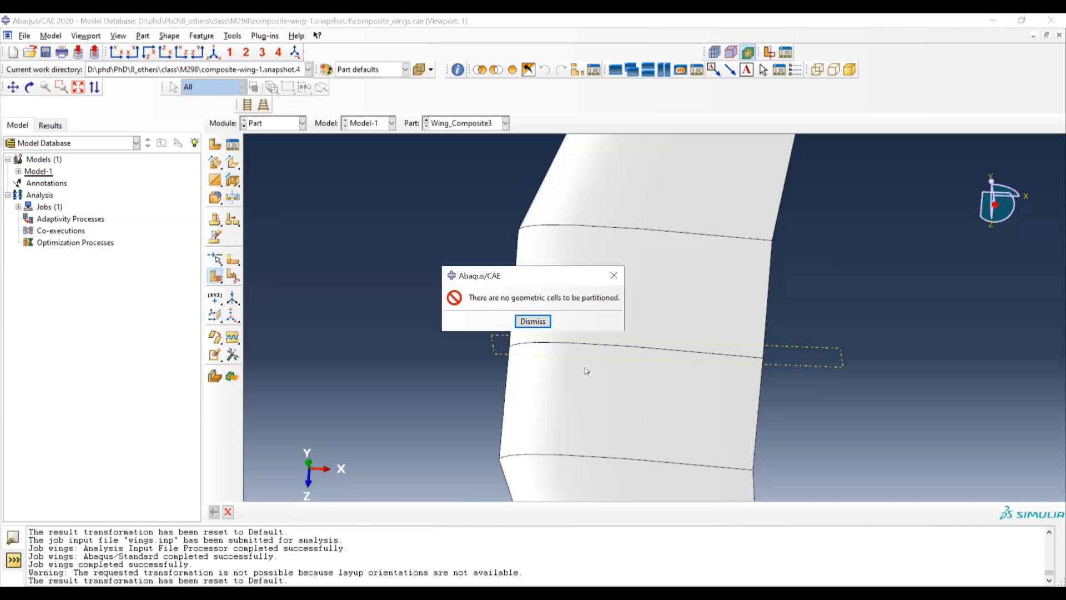
click(532, 321)
click(229, 179)
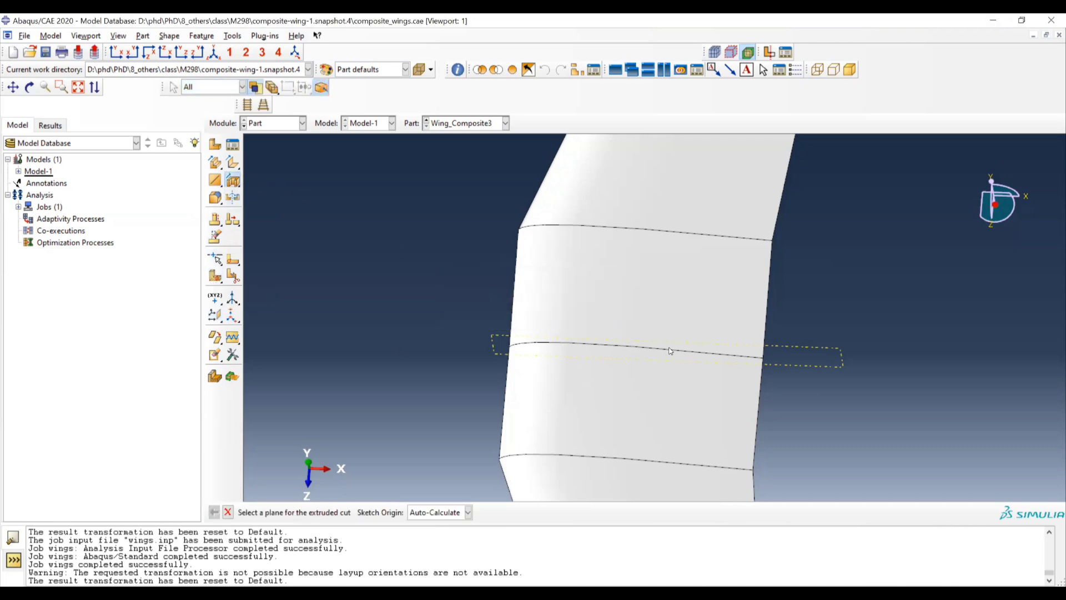
click(671, 351)
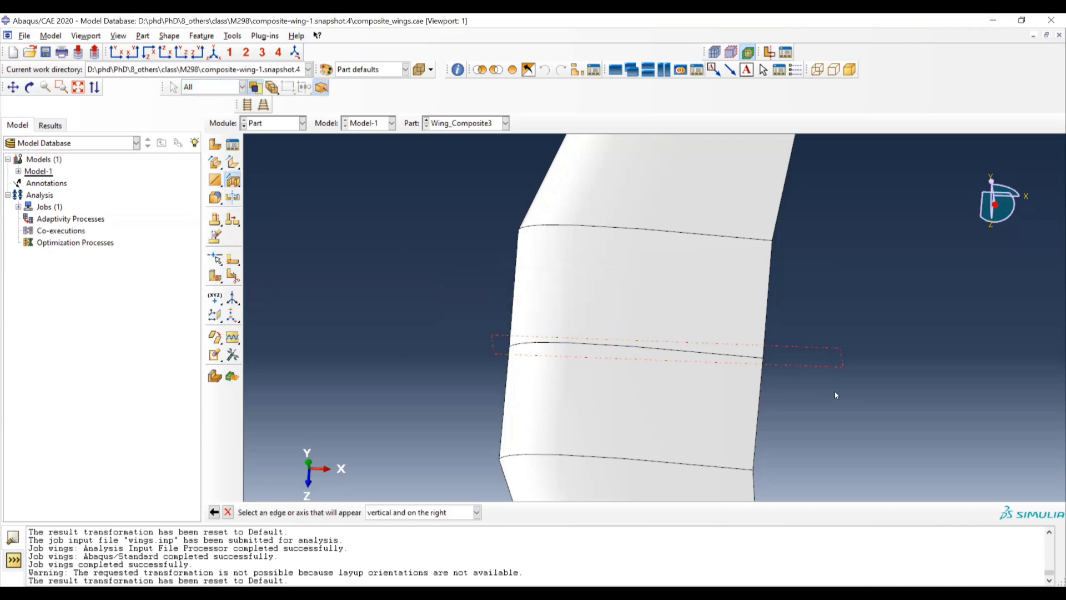
click(772, 369)
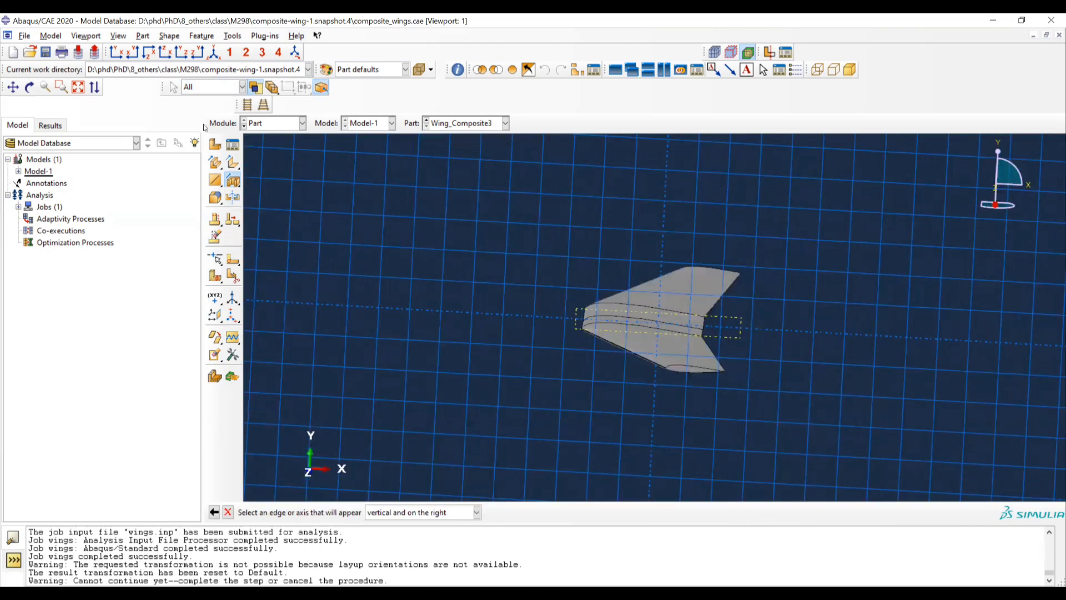
click(233, 163)
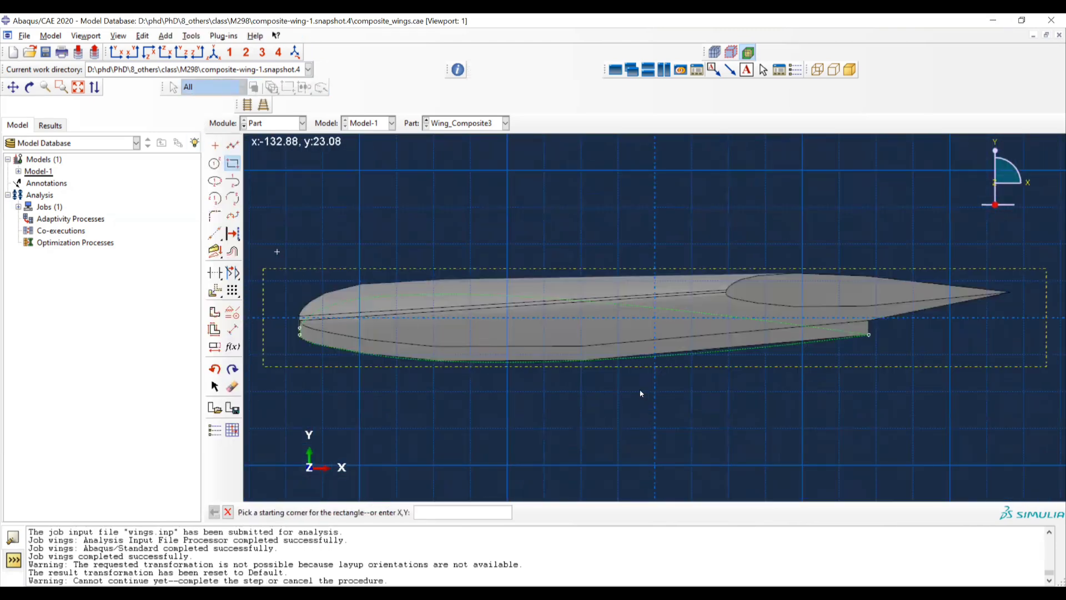
click(277, 253)
click(1031, 383)
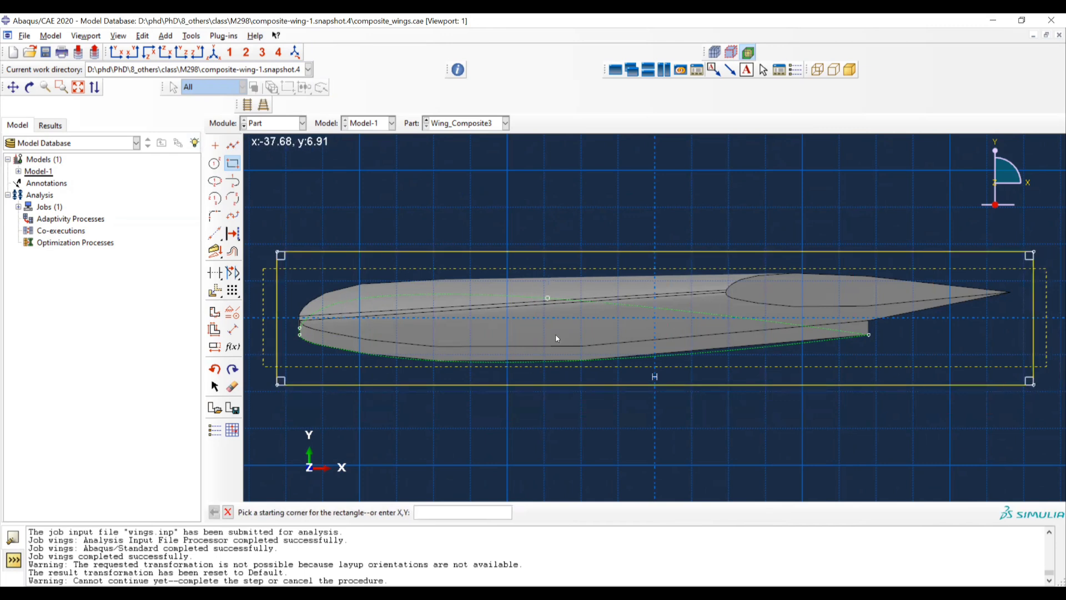
key(Escape)
middle_click(571, 341)
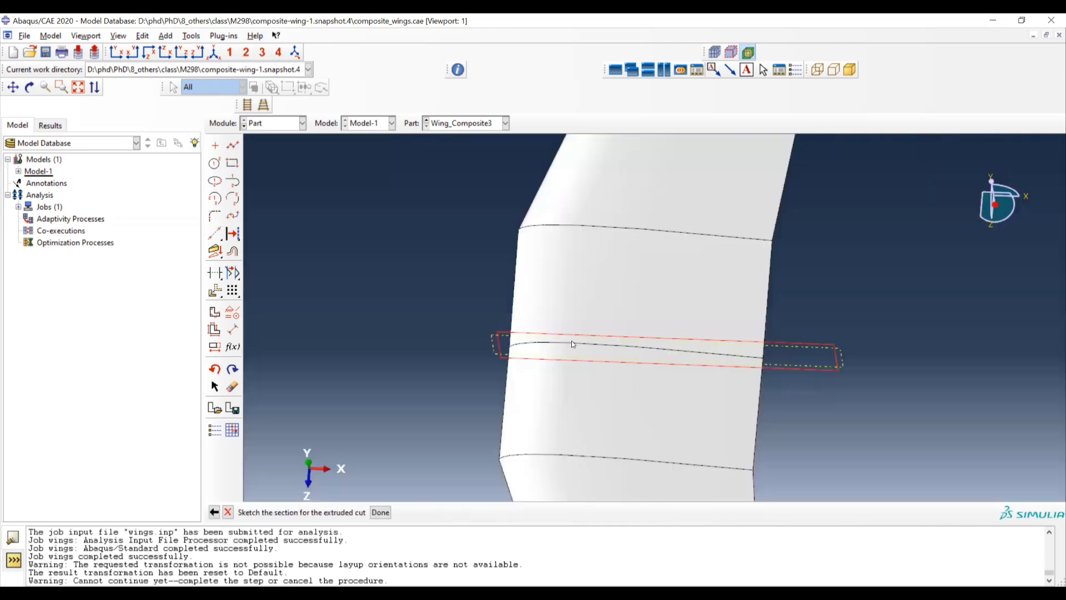
- Flip the extrusion direction and cut through all to remove the positive-Z half of the wing
click(190, 225)
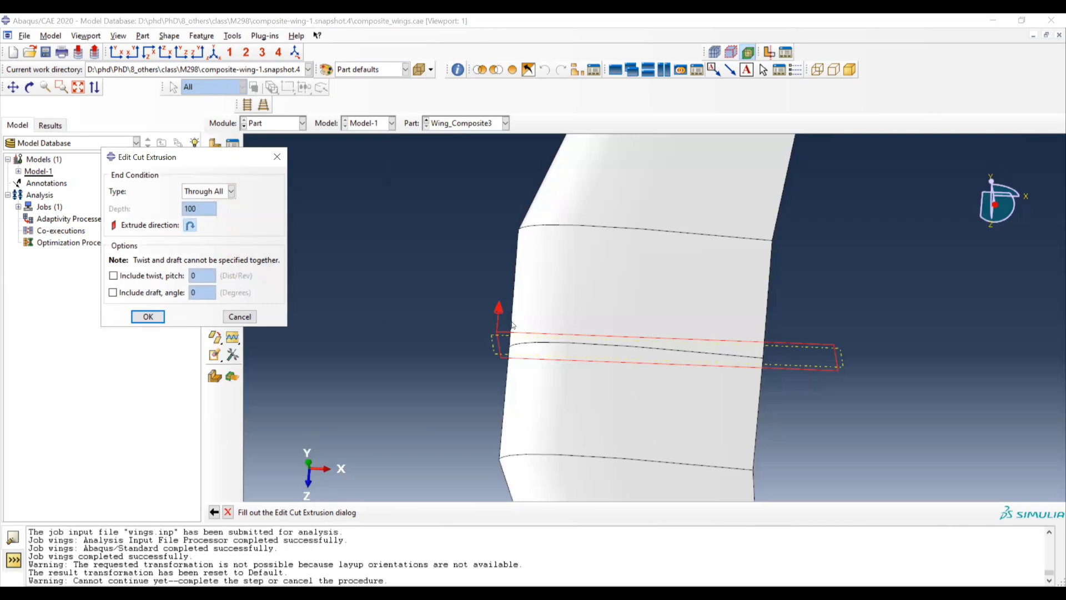
click(148, 316)
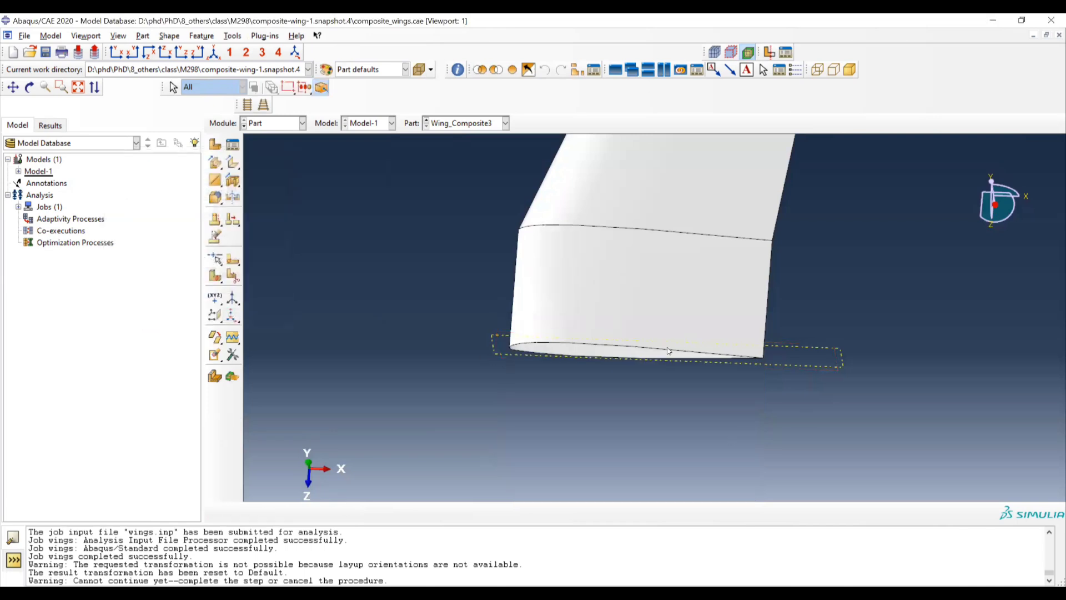
ctrl+alt+drag(614, 354, 614, 344)
scroll(614, 344, up, 5)
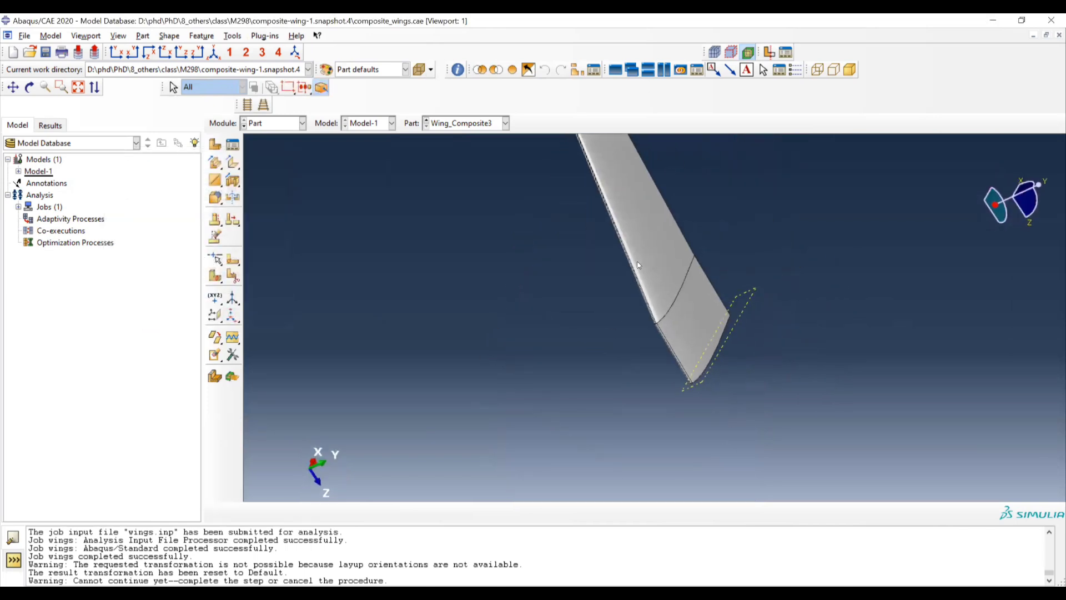
ctrl+alt+drag(508, 203, 727, 241)
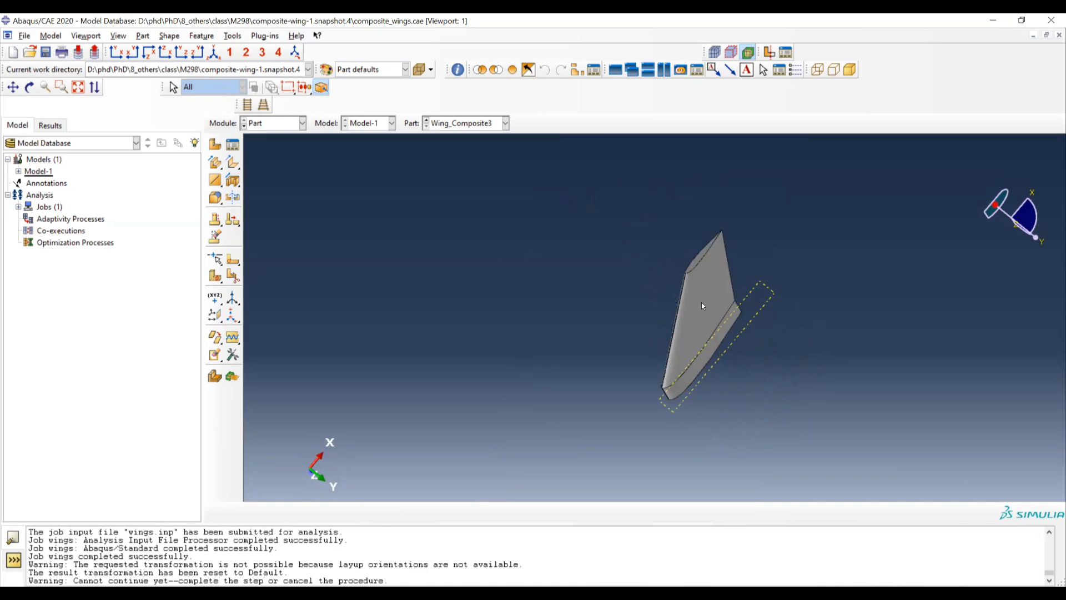
ctrl+alt+drag(733, 323, 574, 312)
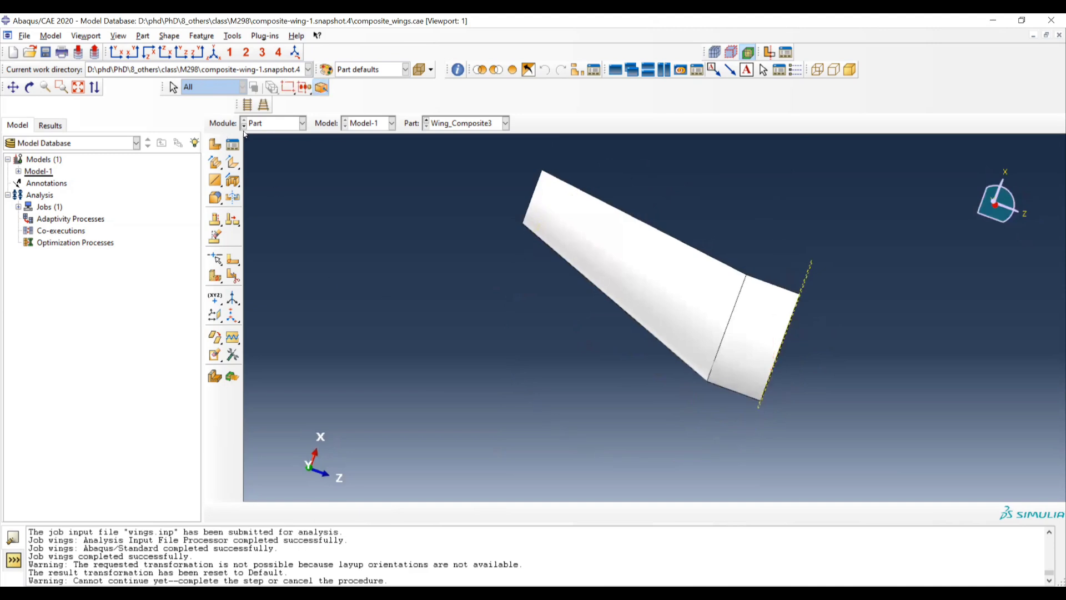
- Switch to the Property module and open Material-1 for editing
click(282, 125)
click(267, 149)
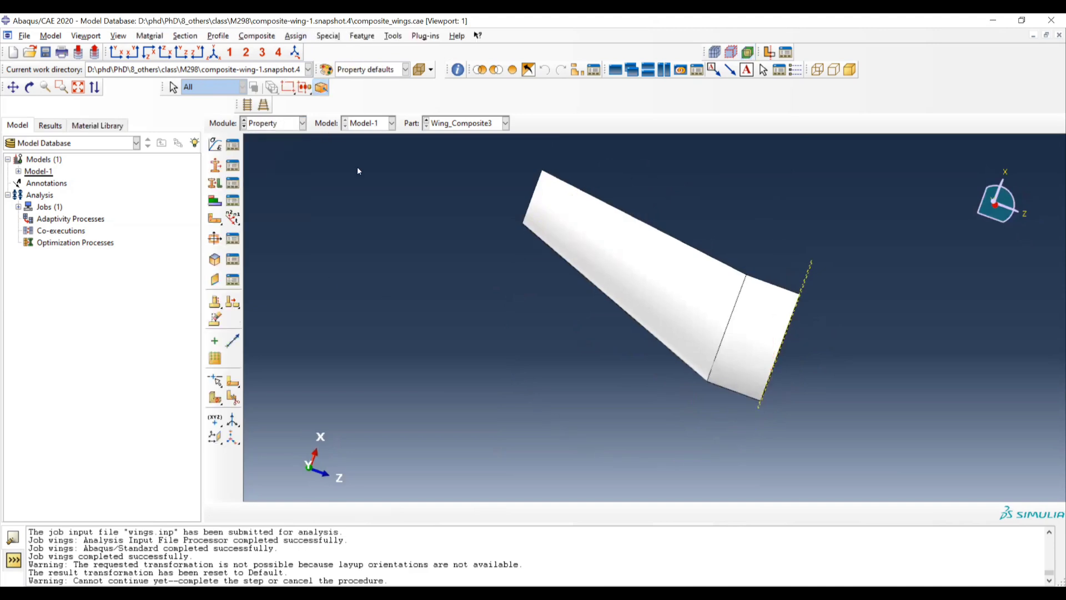
click(233, 144)
click(278, 331)
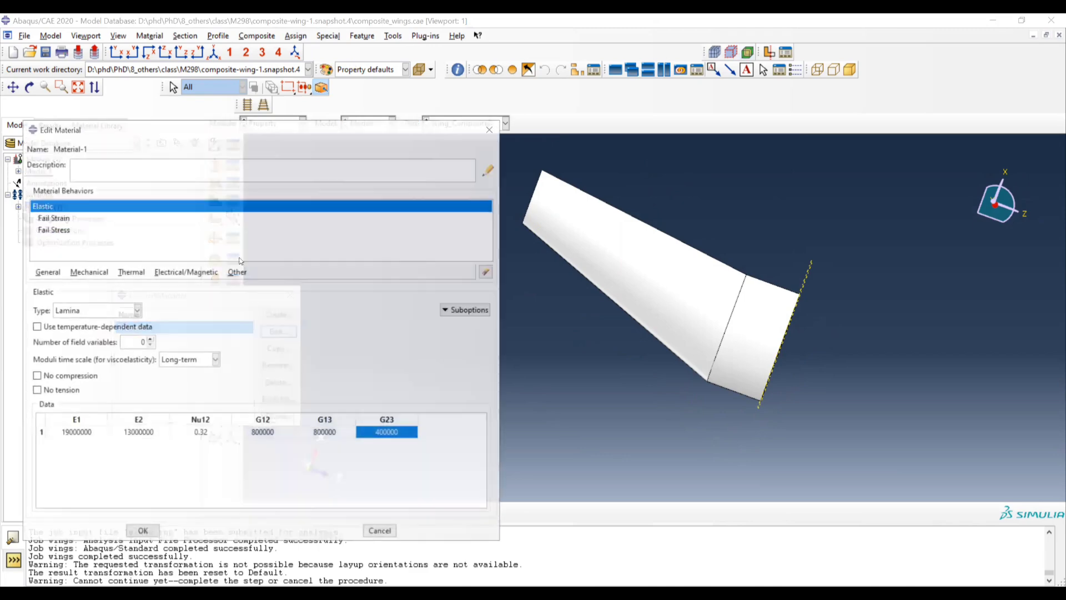
drag(145, 125, 149, 93)
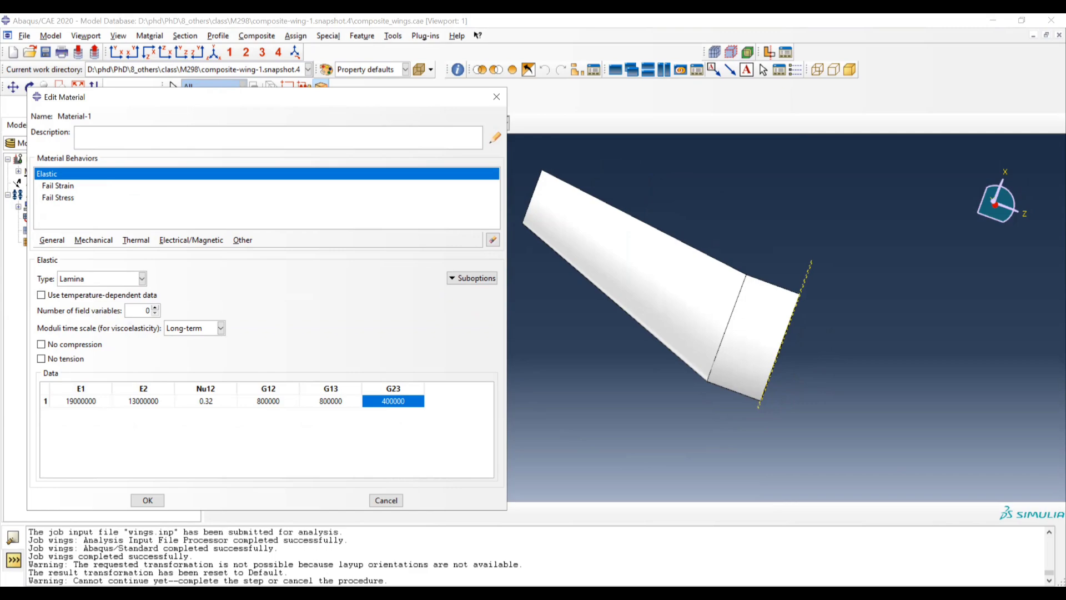
- Consult the IM7-977-3 Mechanical Properties slide in PowerPoint and set Material-1's lamina modulus E2 to 1.3e6 in Abaqus
click(524, 542)
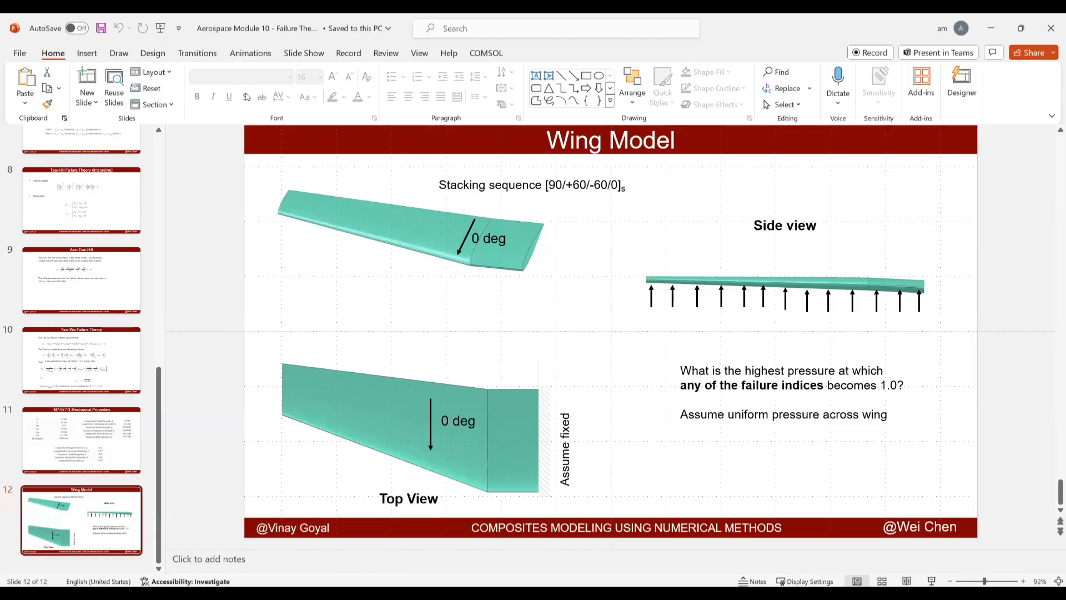
double_click(224, 25)
scroll(590, 308, up, 1)
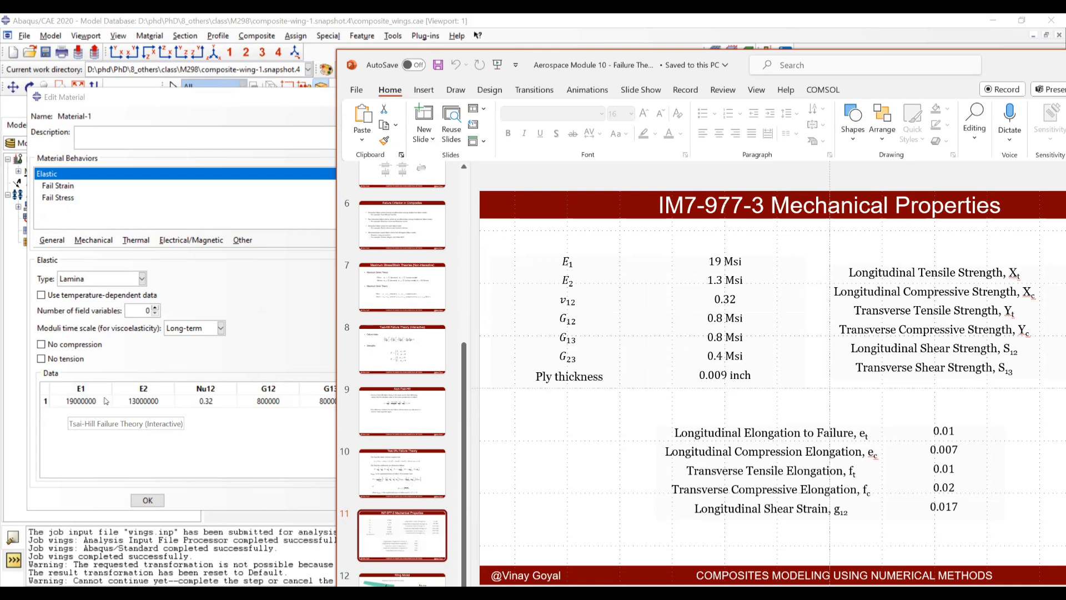
double_click(145, 401)
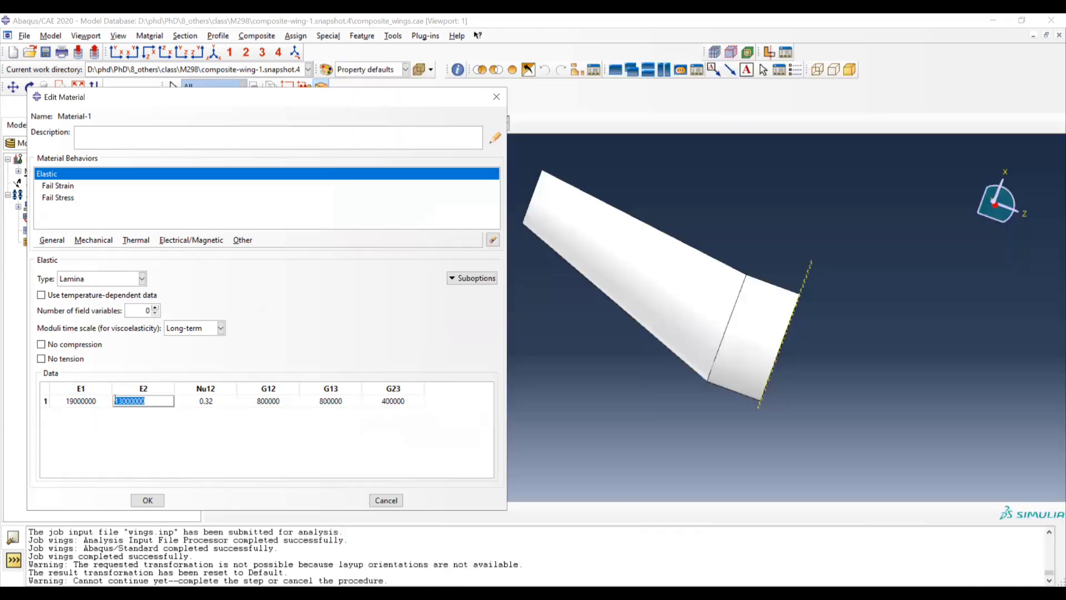
text(1.3e6)
key(Return)
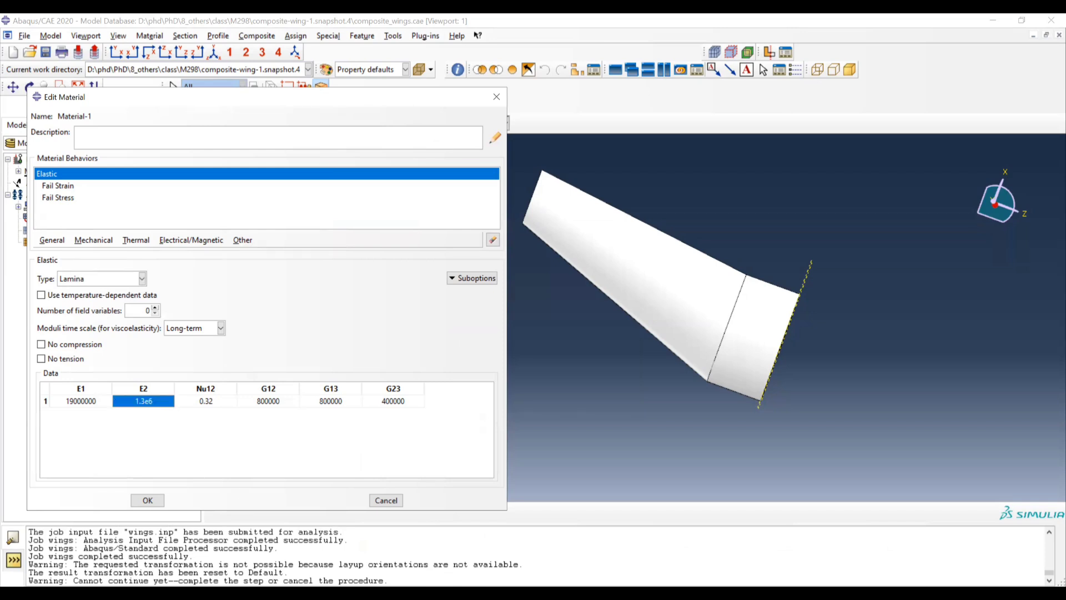
- Switch to PowerPoint and examine the elastic constants and strength values on the IM7-977-3 Mechanical Properties slide
click(444, 594)
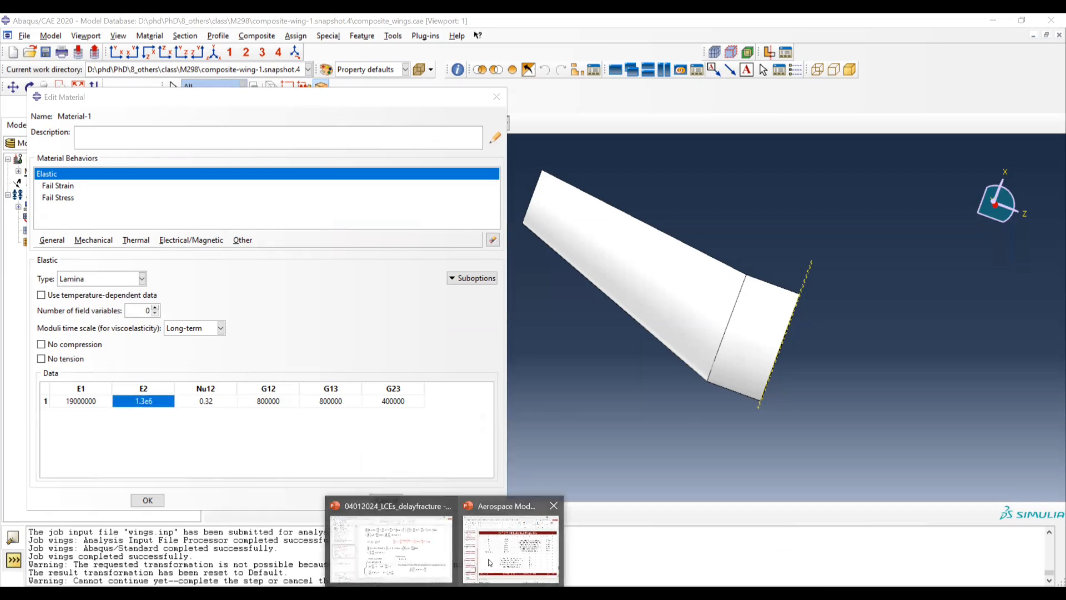
click(490, 562)
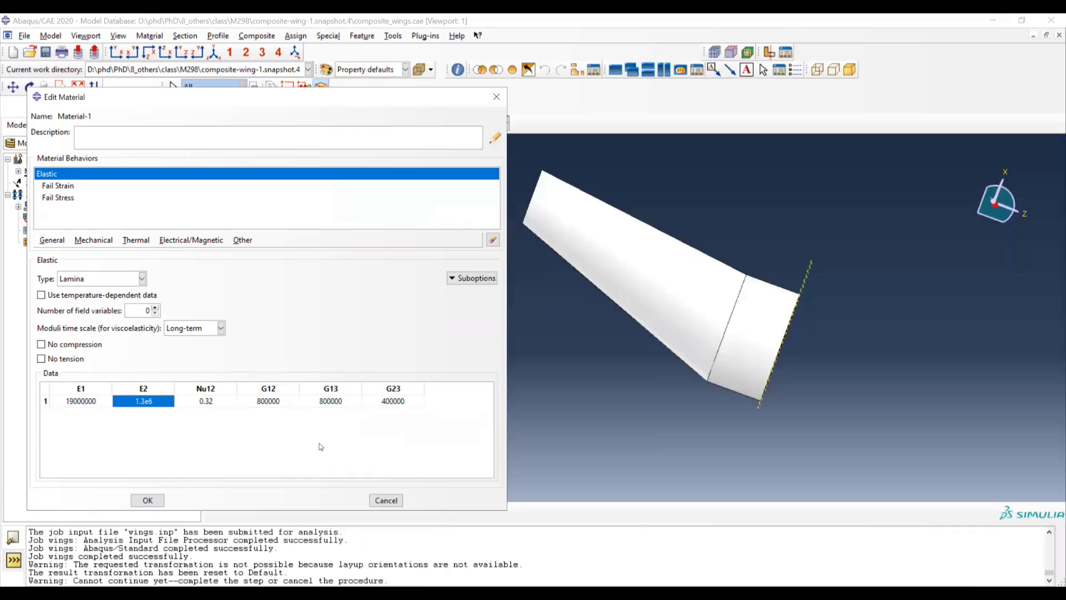
click(319, 453)
key(alt+Tab)
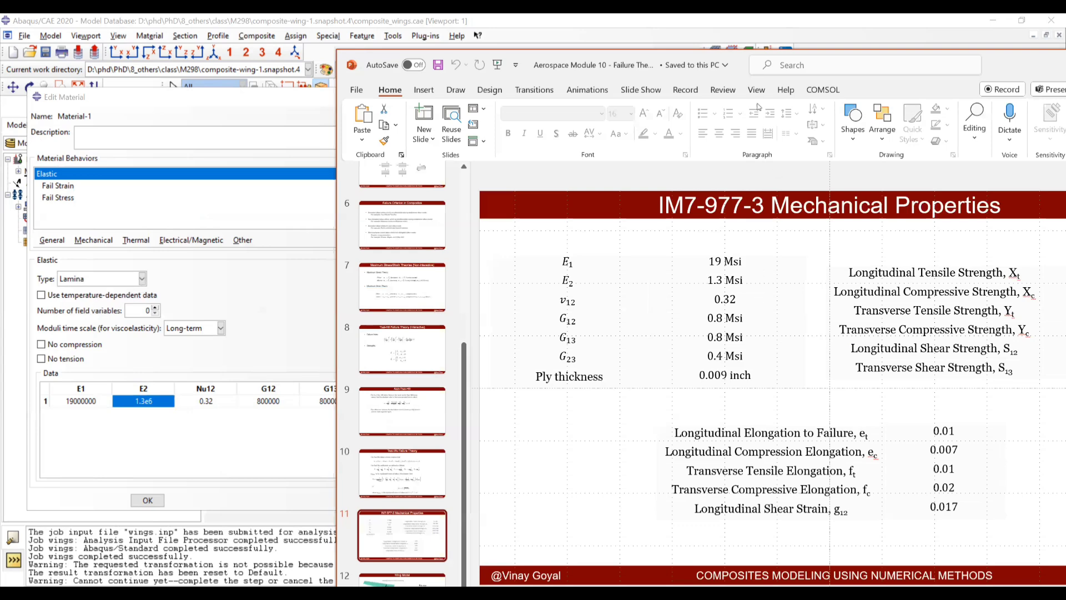
drag(1014, 67, 894, 58)
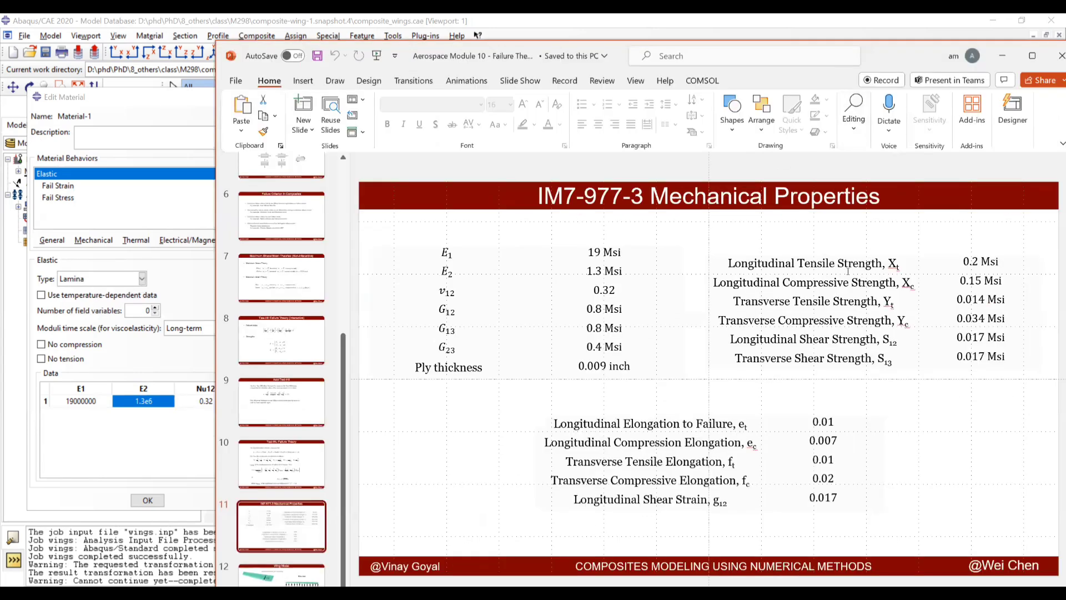
- Switch back to Abaqus and open Material-1's Fail Stress data for review
key(alt+Tab)
click(58, 197)
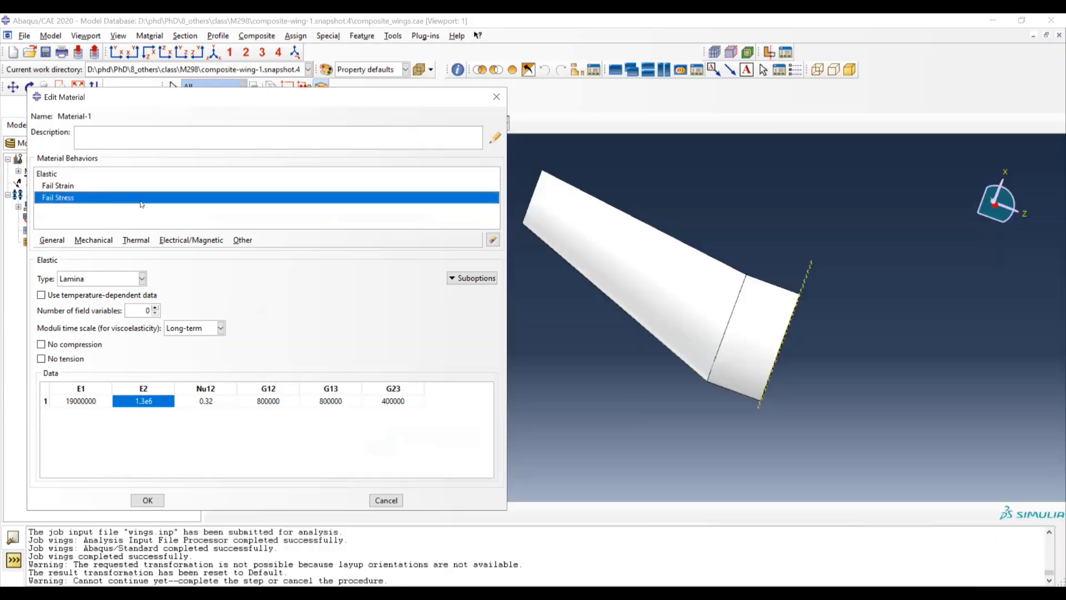
click(487, 279)
click(459, 279)
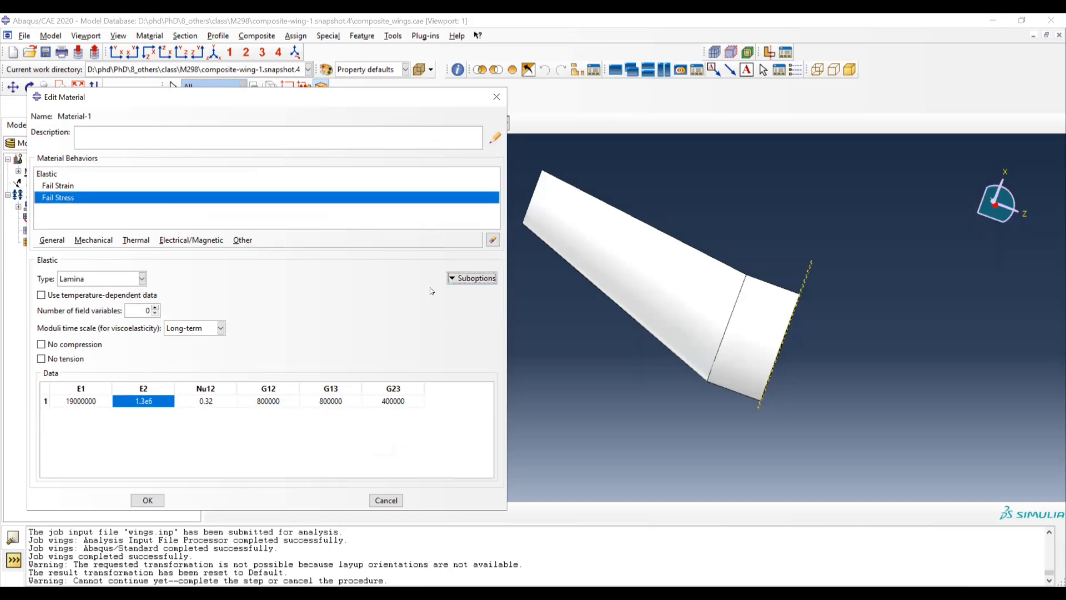
click(458, 280)
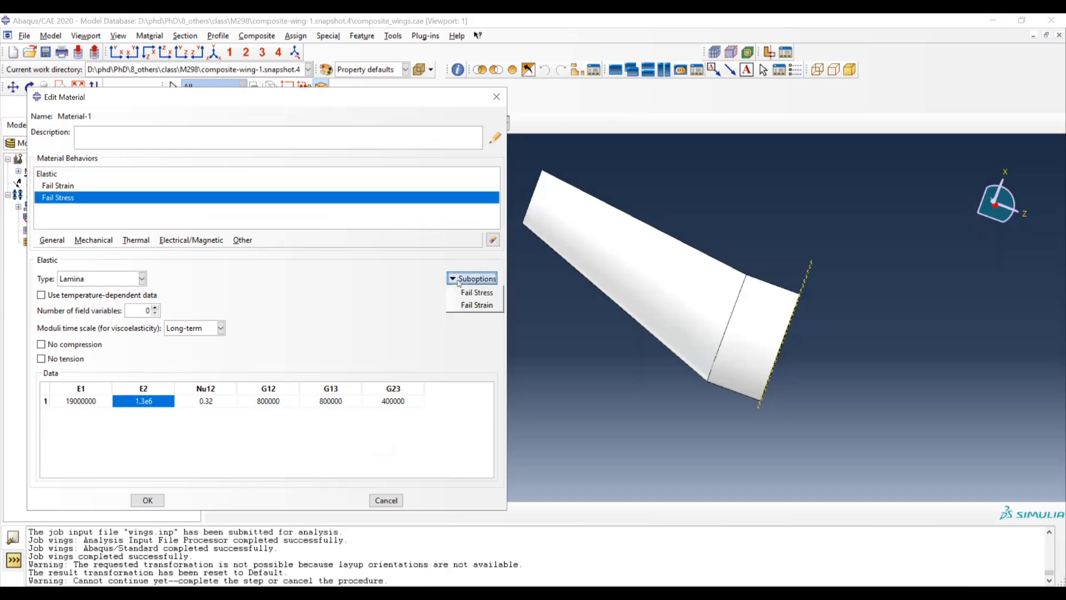
click(340, 281)
double_click(68, 198)
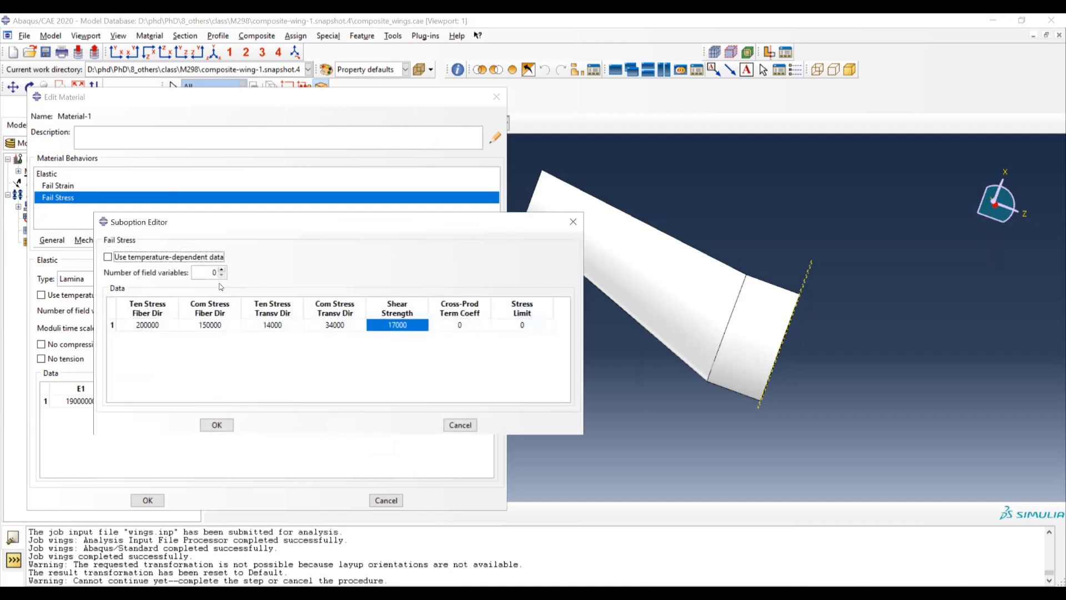
drag(229, 229, 164, 249)
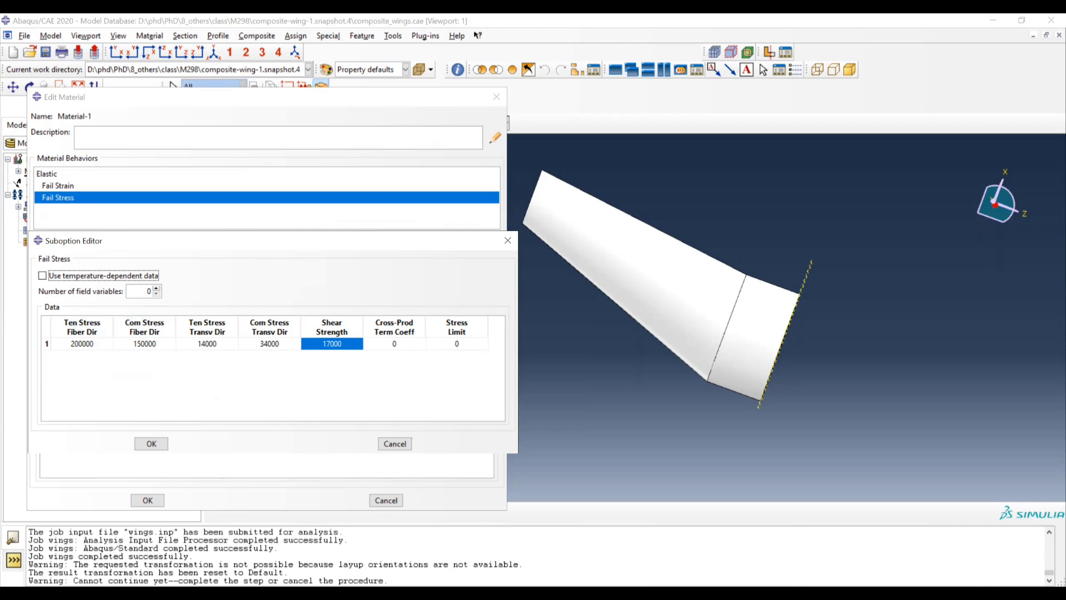
- Compare Material-1's Fail Stress data with the strengths on the IM7-977-3 slide in PowerPoint, and accept the data in Abaqus
click(445, 592)
click(508, 543)
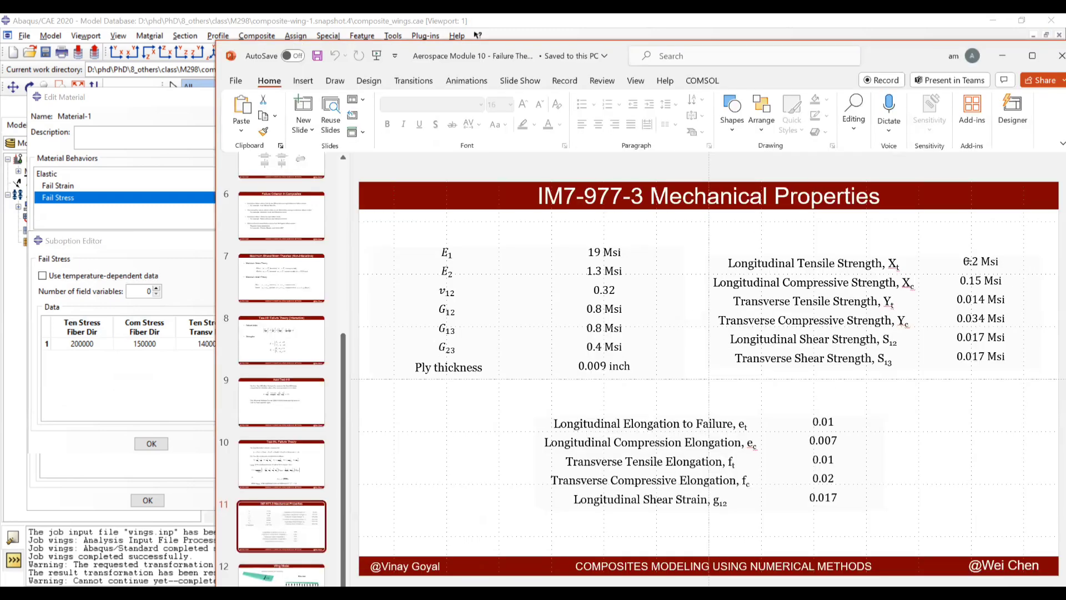
click(967, 261)
drag(964, 261, 1004, 337)
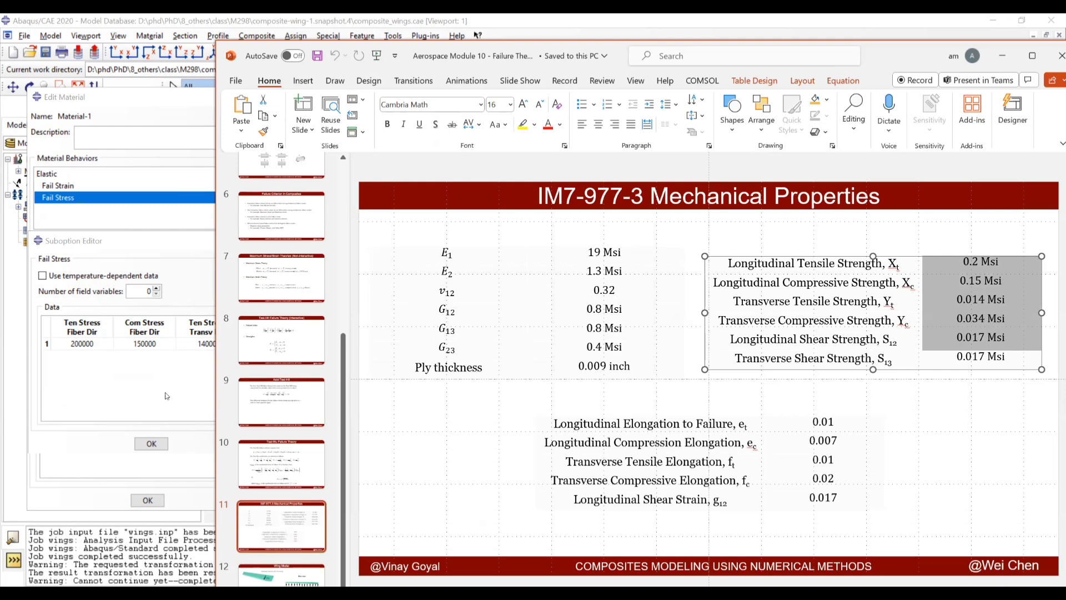
click(149, 369)
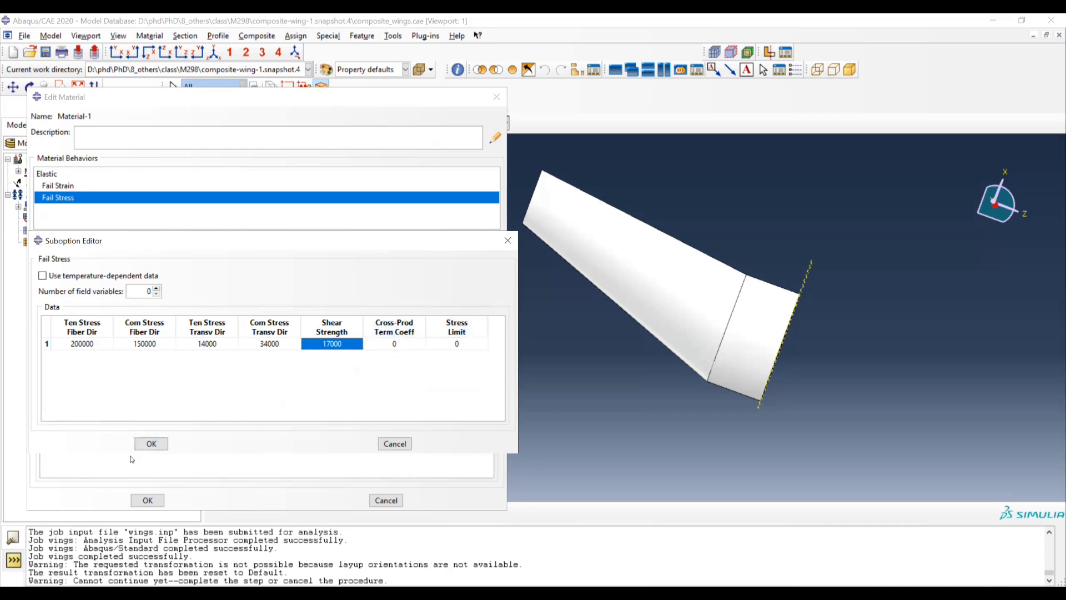
click(151, 443)
- Open Material-1's Fail Strain data and compare it with the elongation values on the IM7-977-3 slide in PowerPoint
click(61, 186)
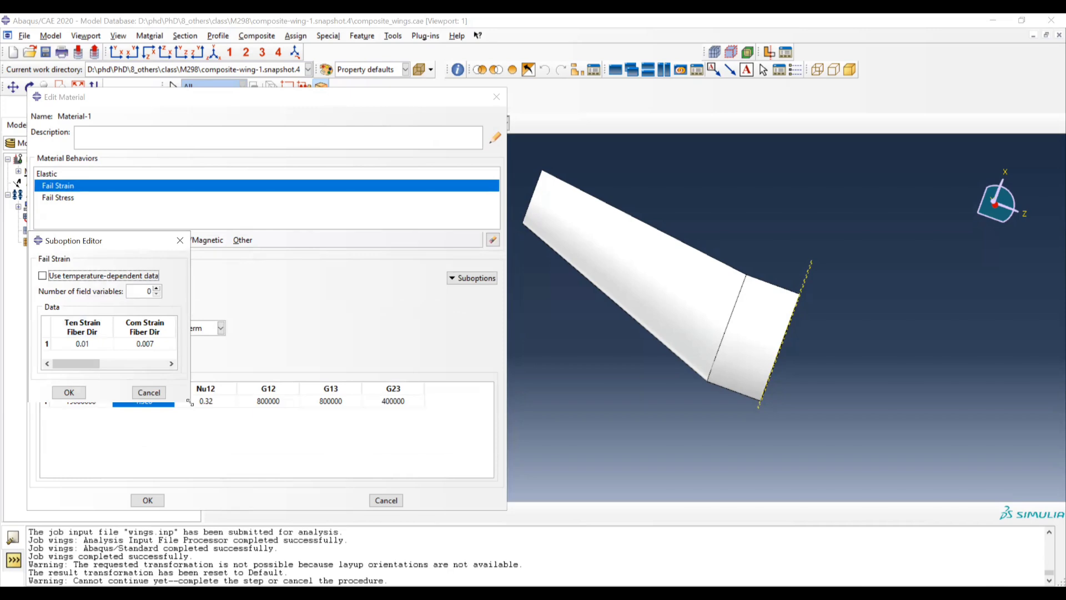
drag(189, 402, 411, 448)
click(456, 593)
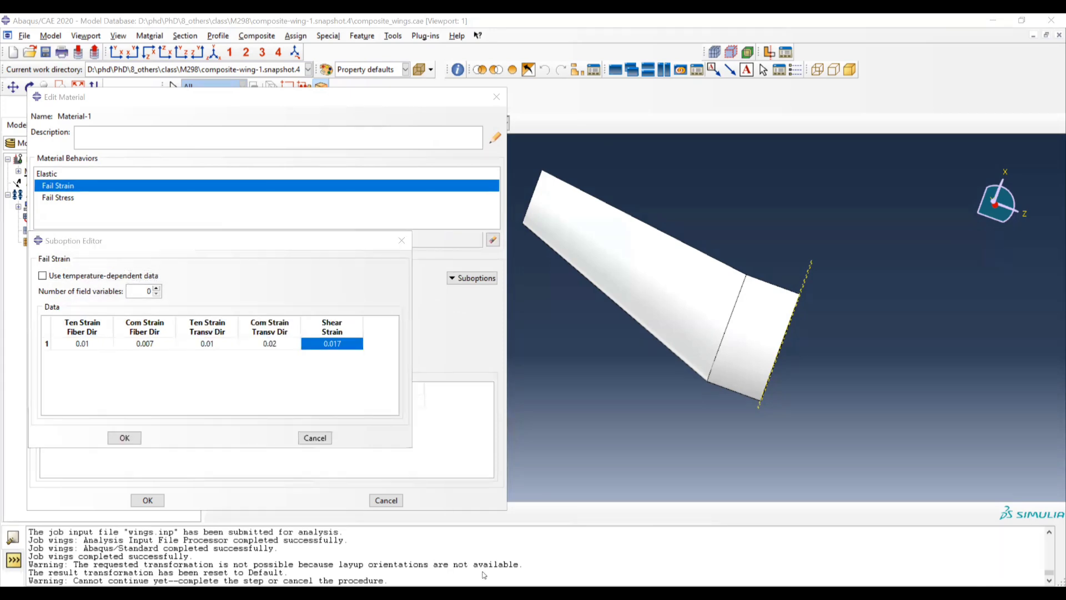
click(499, 544)
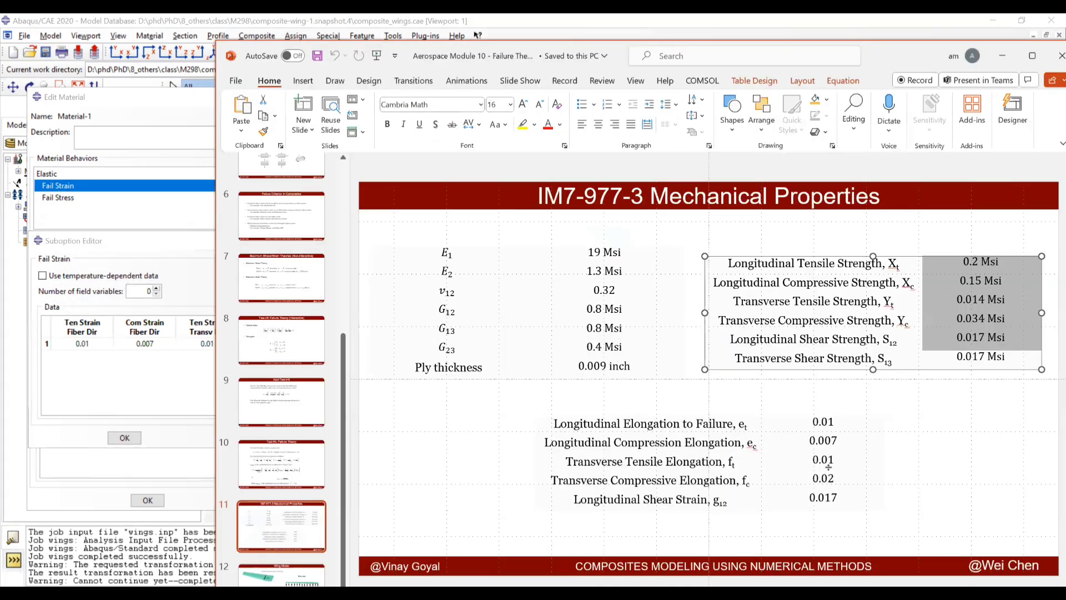
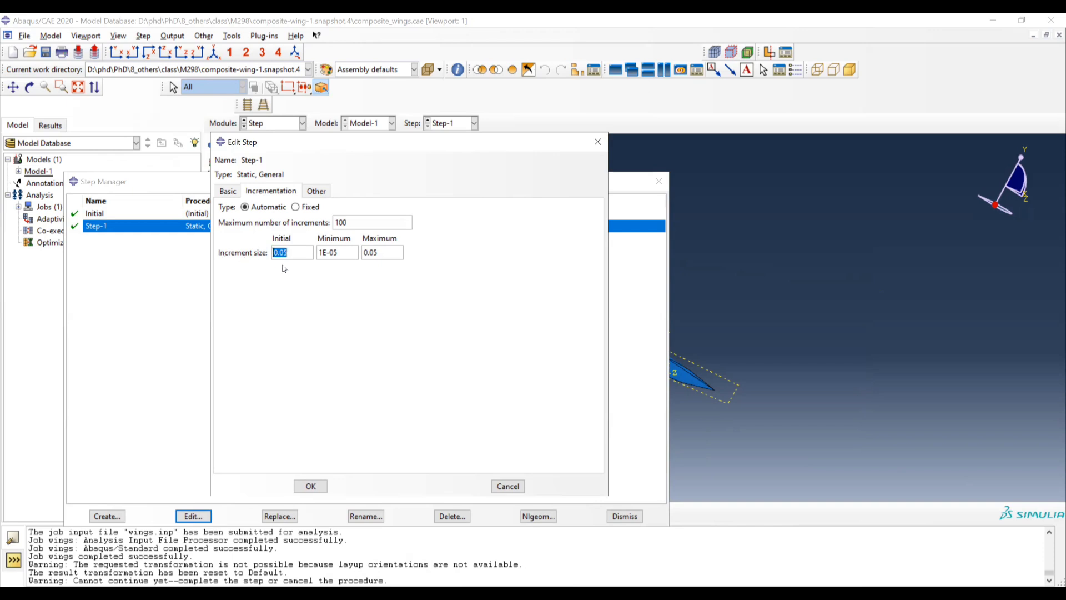
- Review the basic and incrementation settings of the static general step Step-1, and close the step windows
click(227, 192)
click(272, 192)
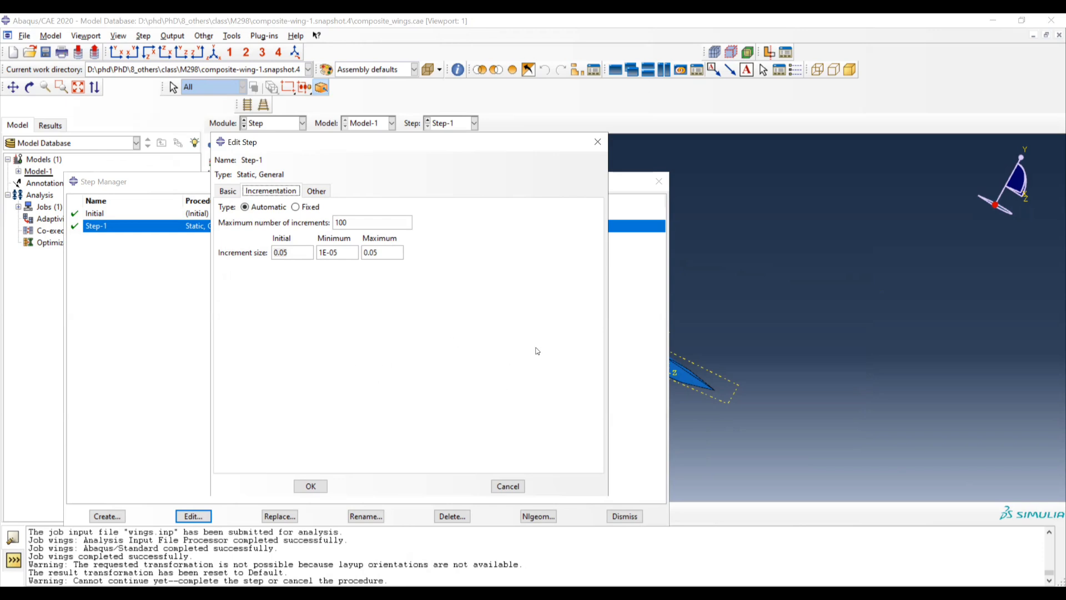
click(598, 143)
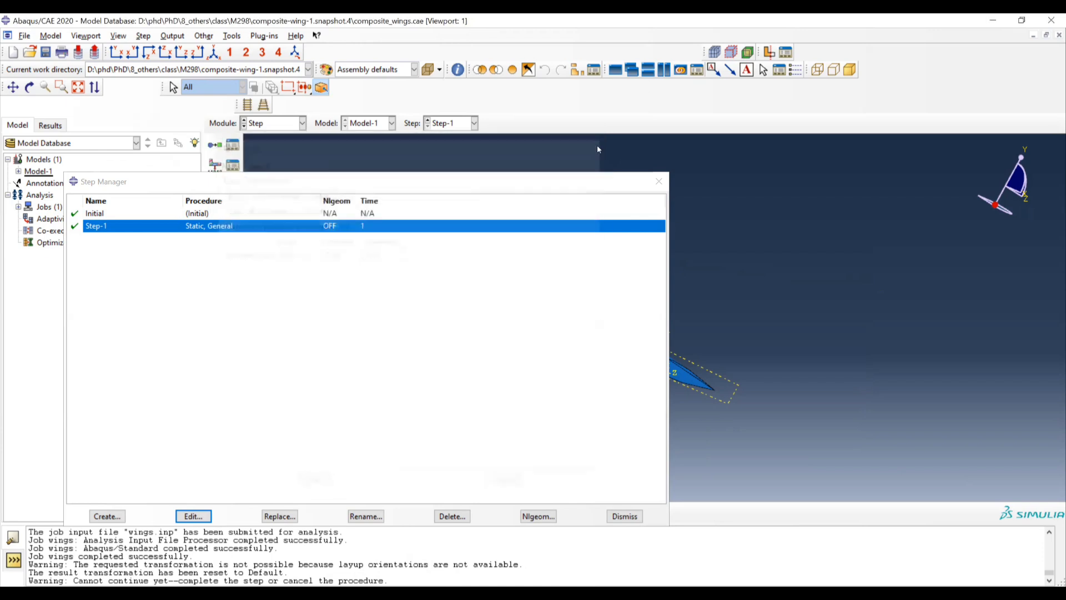
click(659, 181)
- Edit field output request F-Output-1 and set its domain to the composite layup Wing_Composite2-1.CompositeLayup-1
click(233, 165)
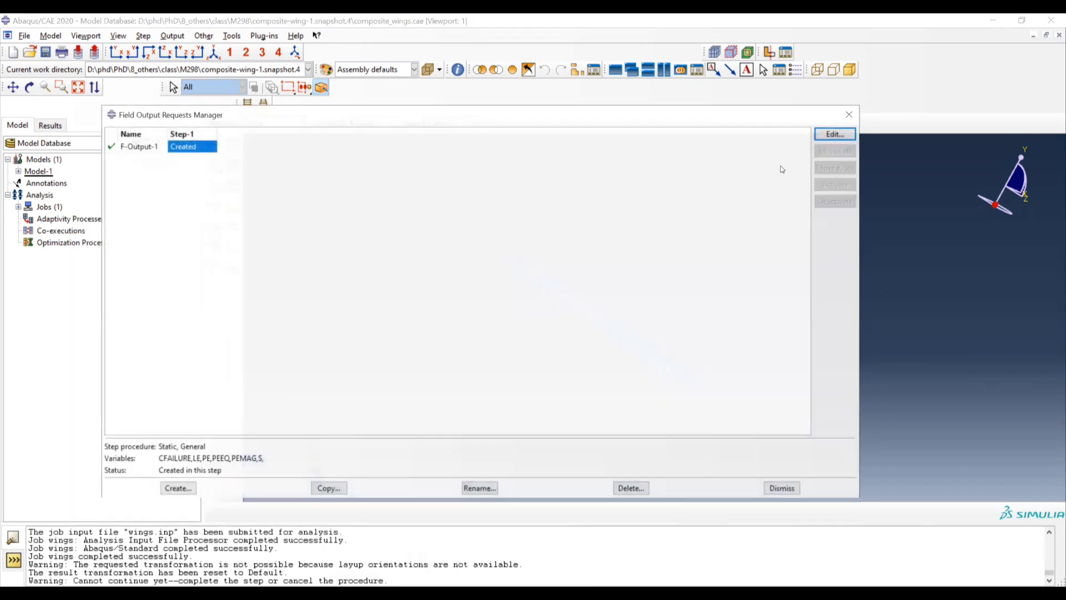
click(823, 135)
click(323, 202)
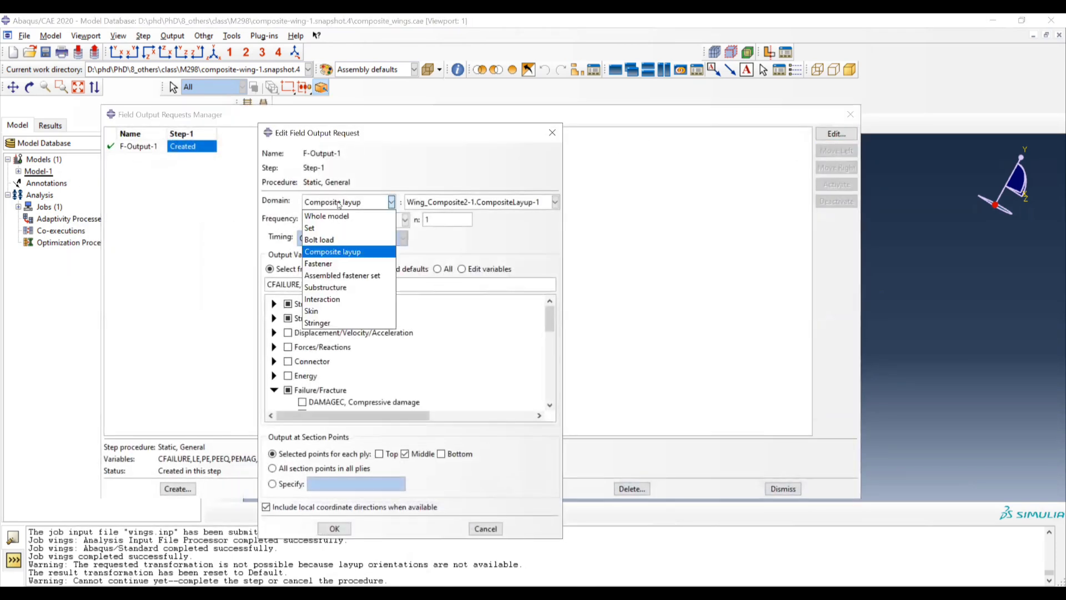
click(334, 253)
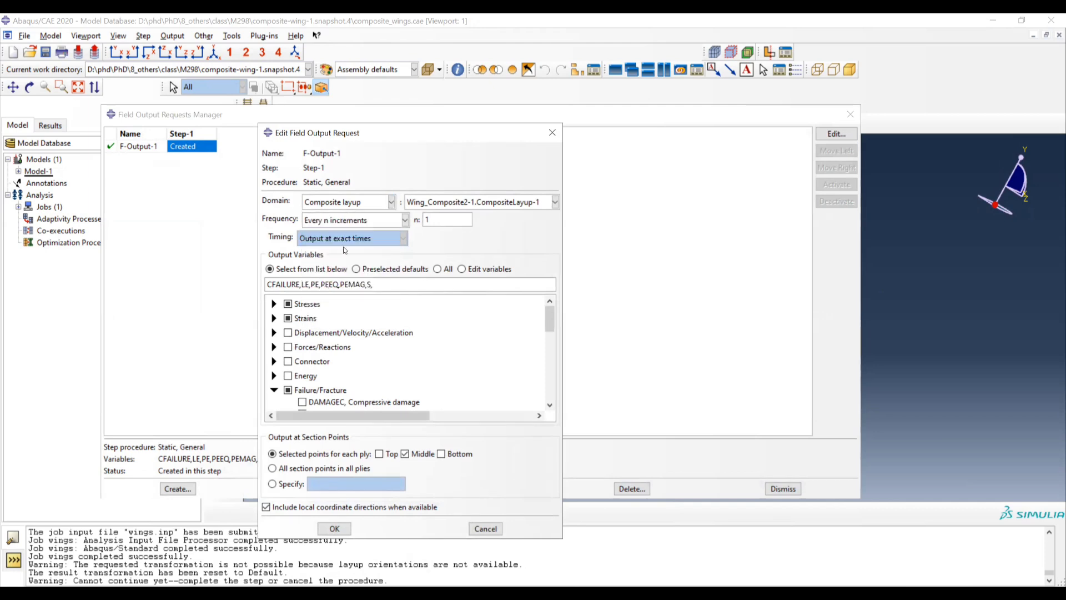
click(487, 202)
click(477, 217)
- Examine the Failure/Fracture output variables of F-Output-1, including CFAILURE, and accept the request
scroll(544, 343, down, 5)
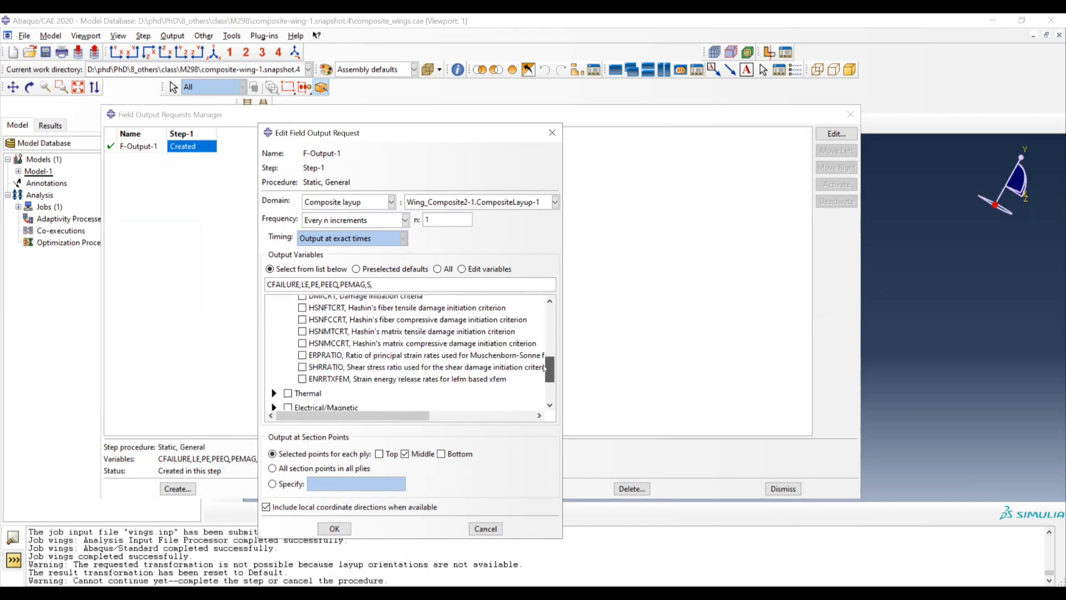
scroll(544, 343, up, 3)
scroll(366, 340, up, 3)
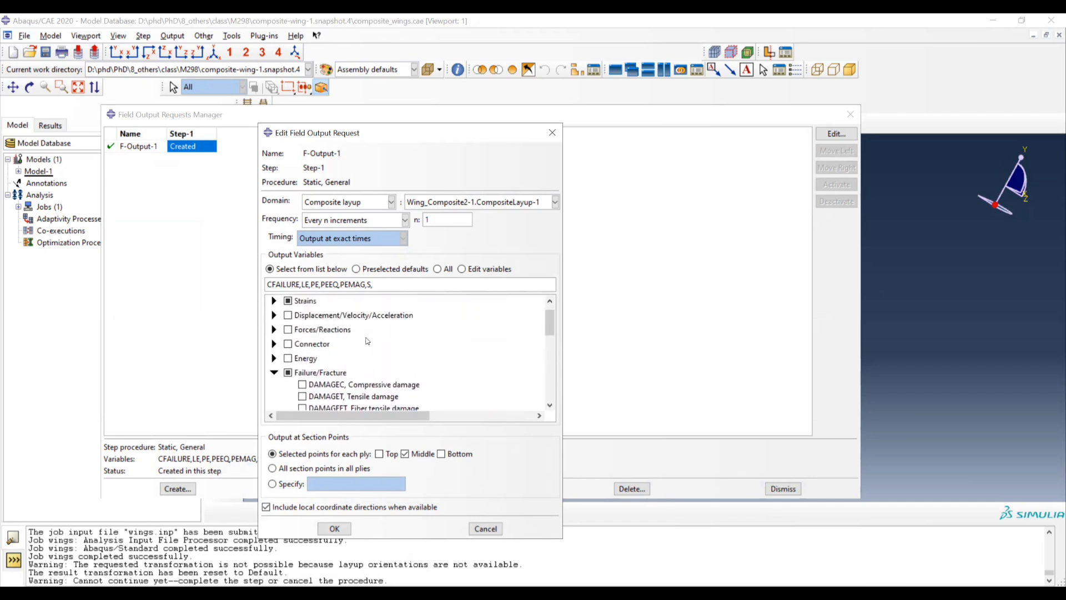
scroll(345, 343, down, 2)
scroll(345, 343, down, 2)
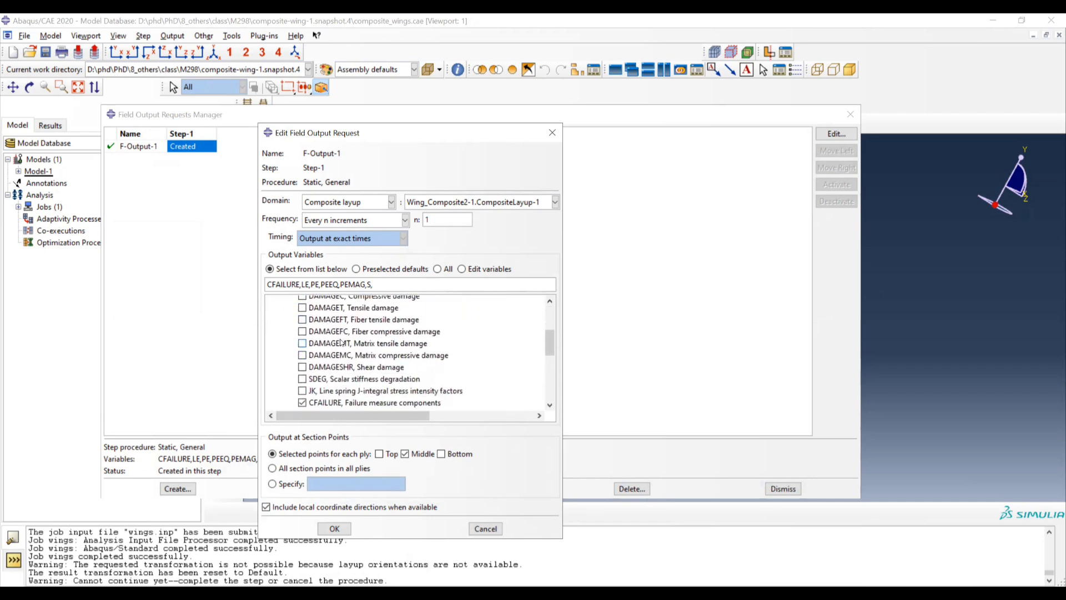
scroll(339, 342, up, 4)
scroll(317, 335, down, 5)
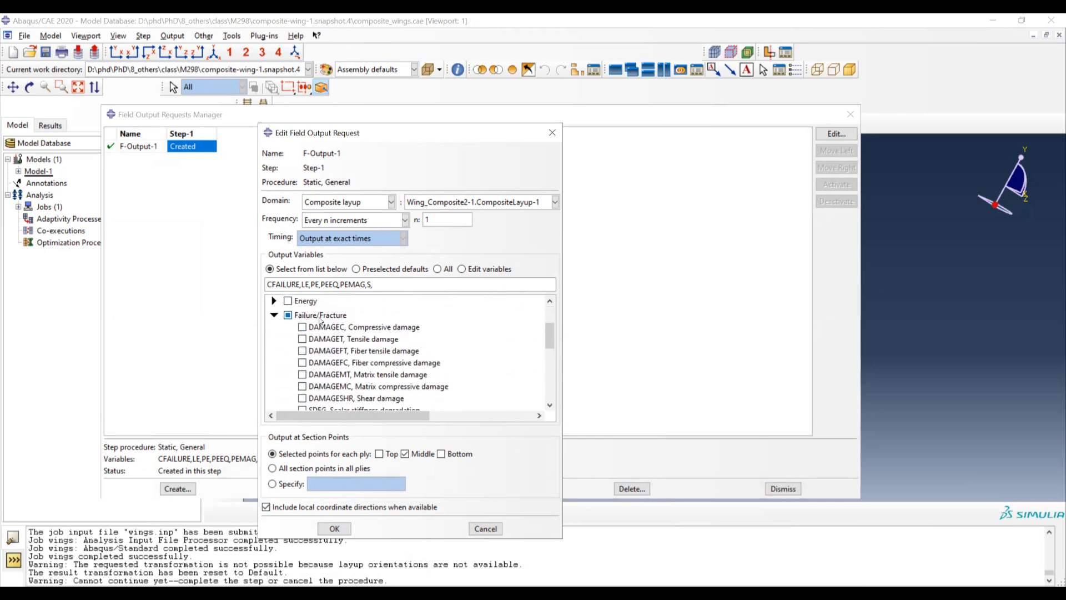
scroll(320, 355, down, 6)
scroll(318, 362, up, 6)
scroll(328, 320, down, 6)
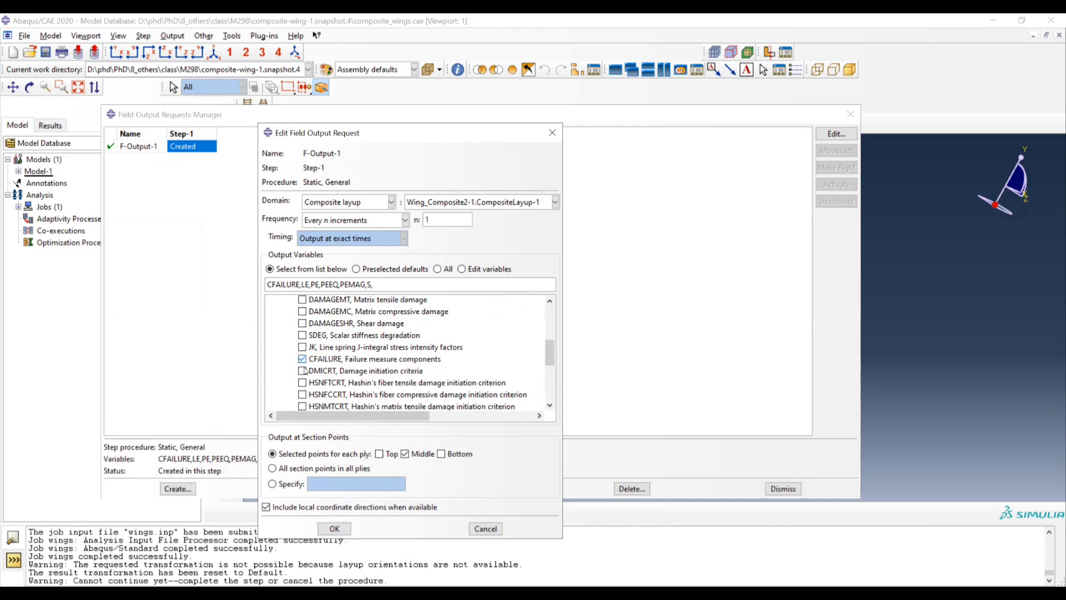
click(334, 528)
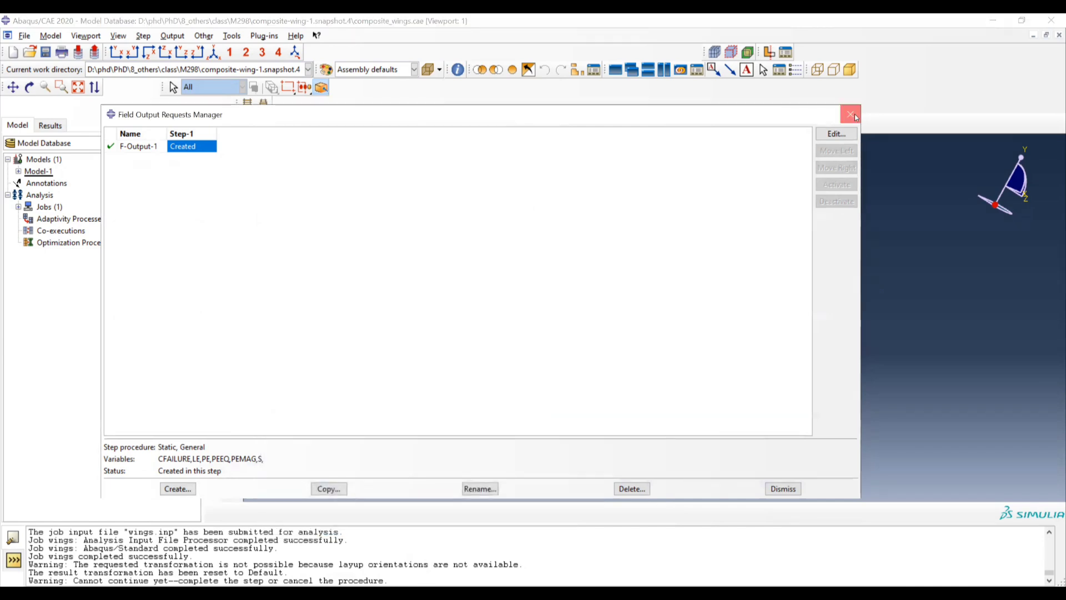
click(850, 113)
- Switch to the Load module and inspect the loads and boundary conditions displayed on the wing
click(294, 127)
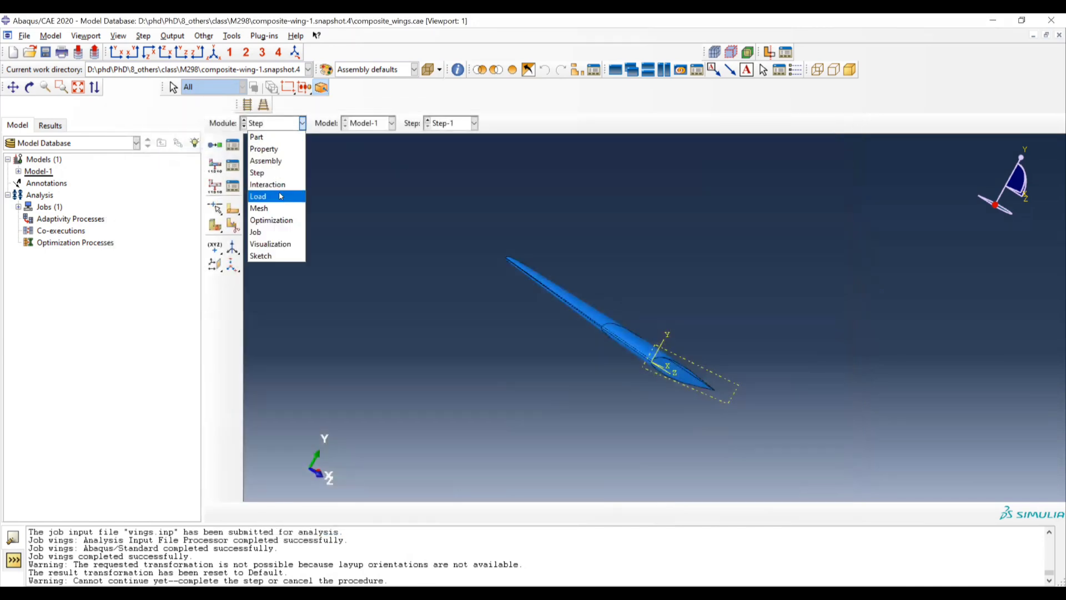
click(281, 197)
scroll(491, 365, up, 2)
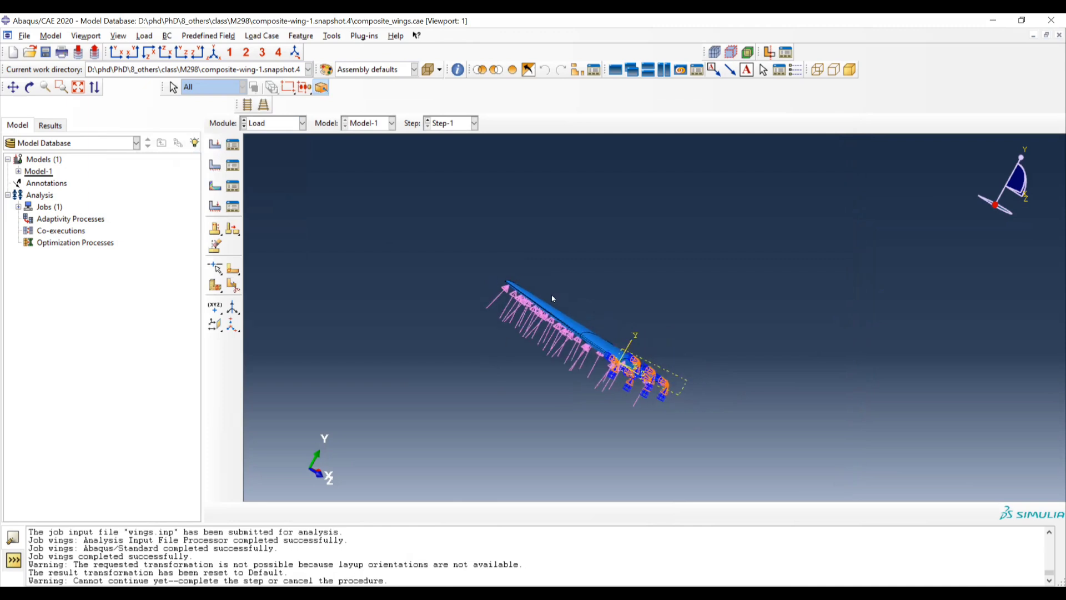
ctrl+alt+drag(494, 321, 447, 284)
ctrl+alt+middle_drag(668, 373, 496, 289)
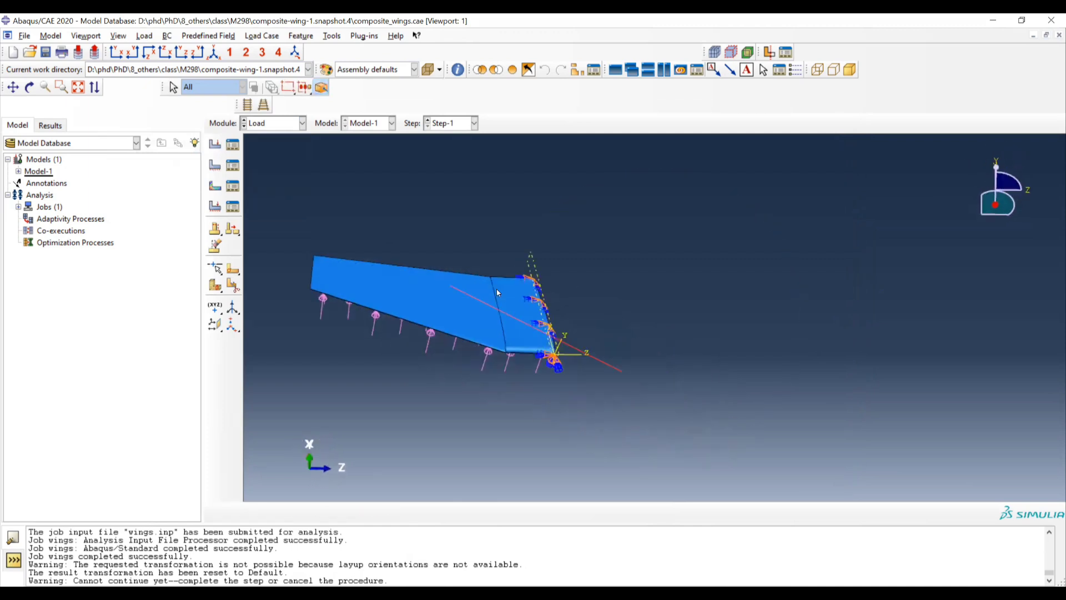
ctrl+alt+drag(497, 303, 501, 336)
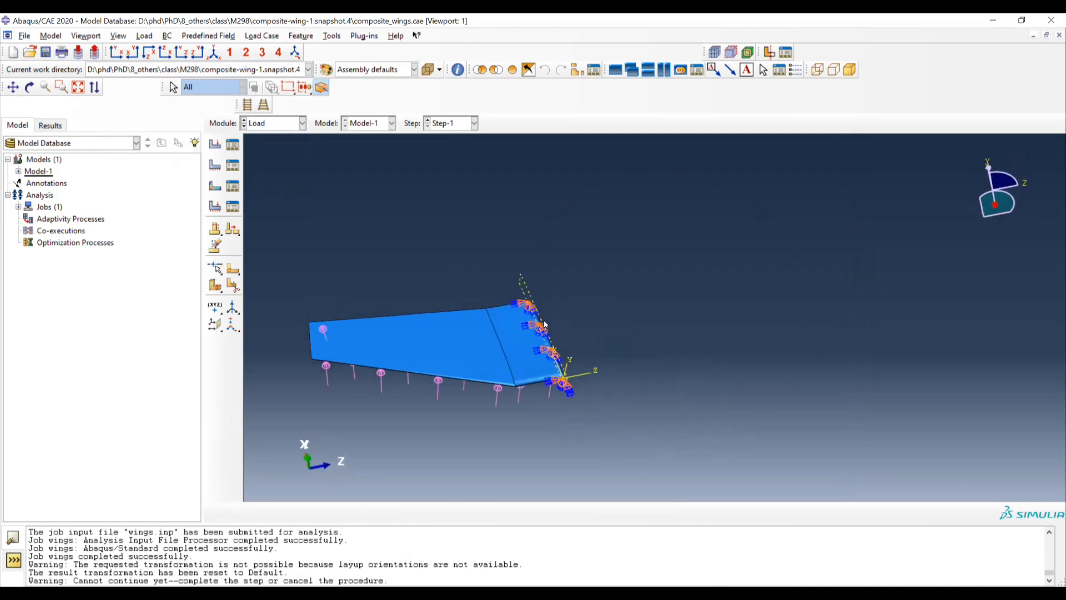
- Review the type and constraint option of boundary condition BC-1 in Step-1
click(232, 165)
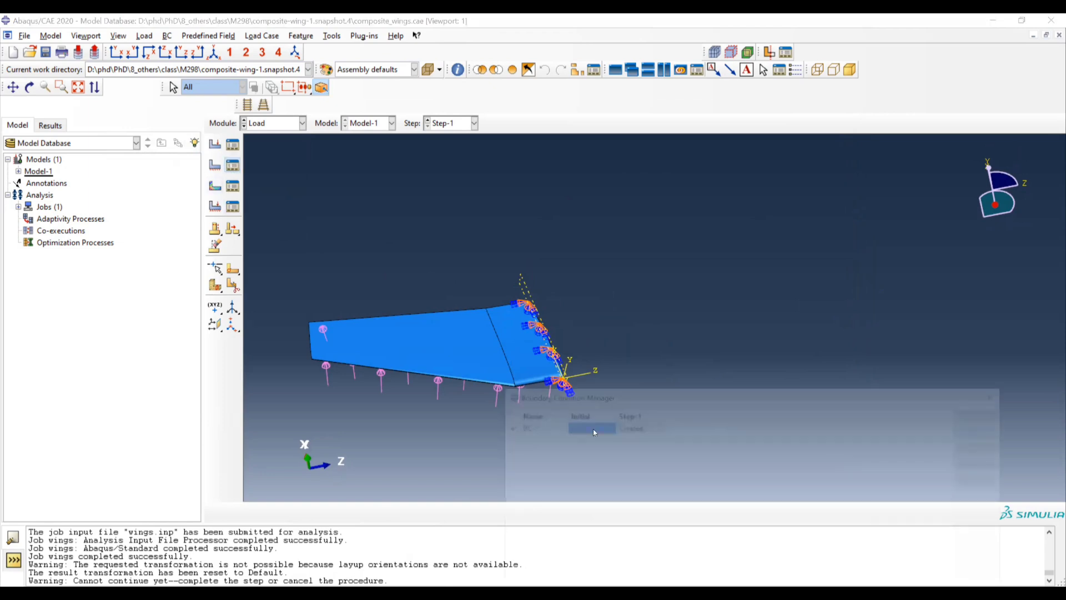
click(615, 432)
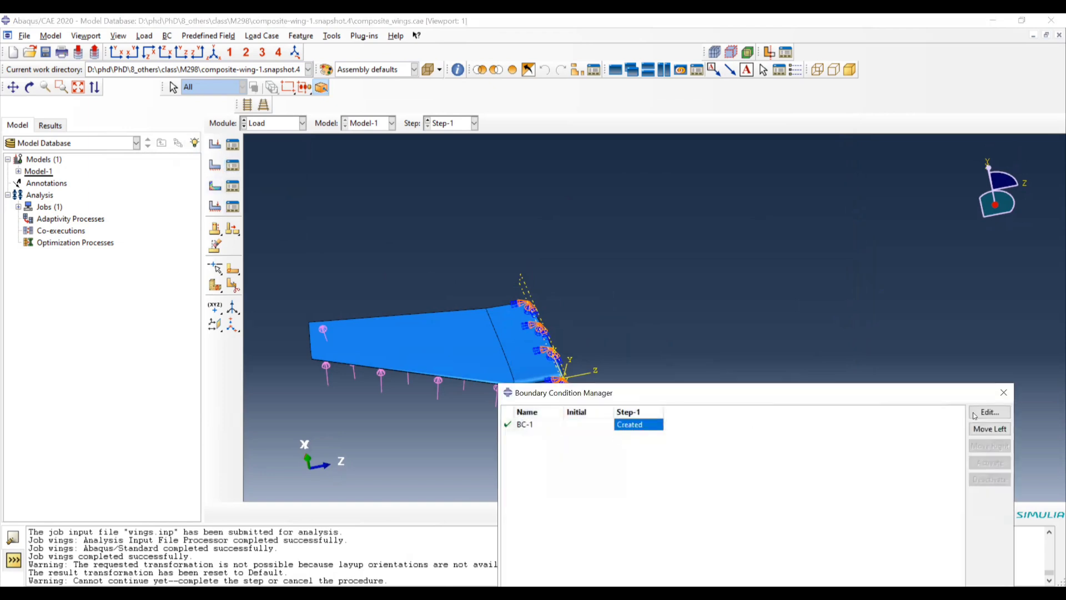
click(989, 411)
click(325, 425)
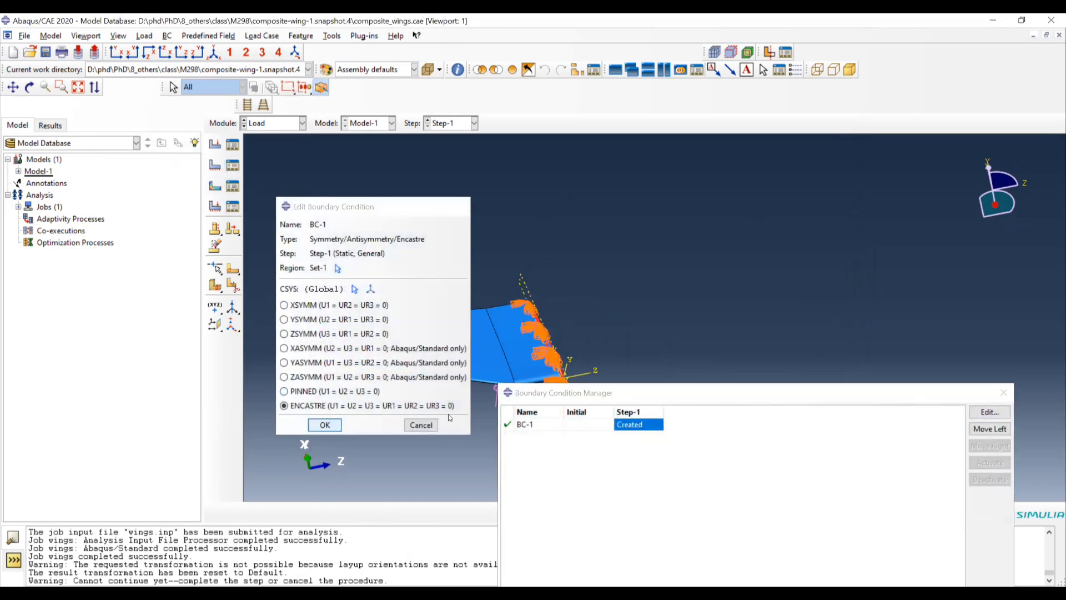
click(1003, 393)
- Inspect the underside of the wing and review the definition of pressure load Load-1
drag(541, 387, 333, 166)
click(232, 144)
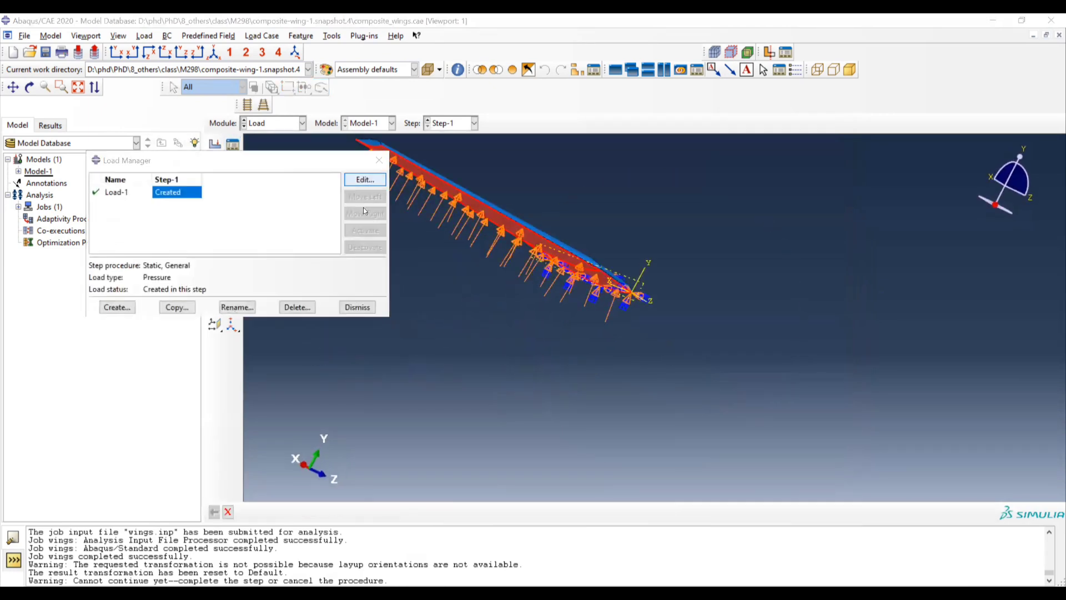
click(365, 179)
drag(166, 389, 137, 387)
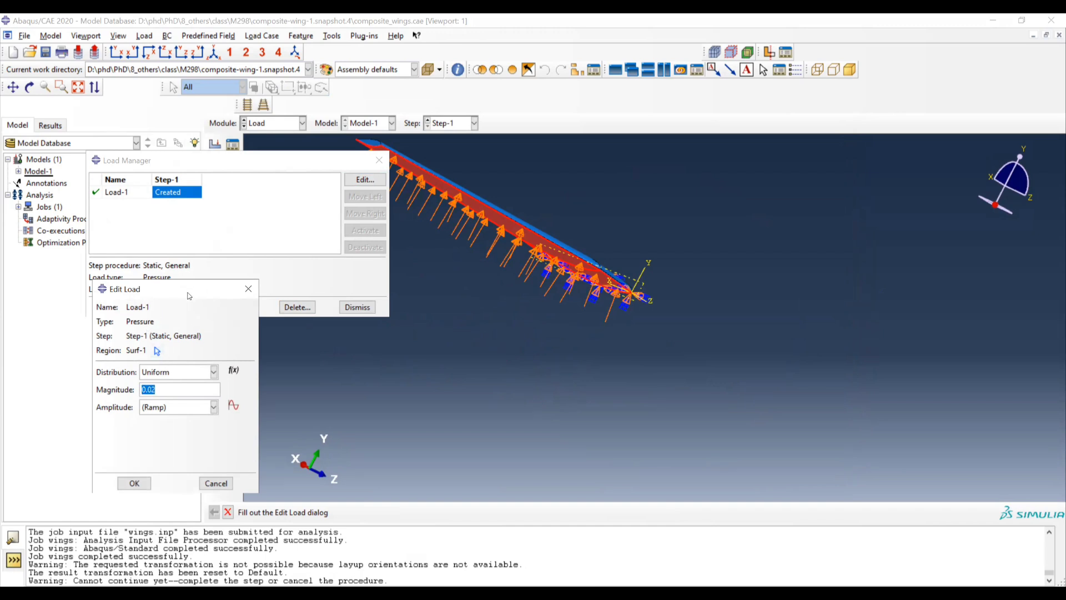
drag(189, 289, 170, 336)
- Check the Pressure load type and review the uniform distribution and magnitude of Load-1, accepting the definition
click(113, 306)
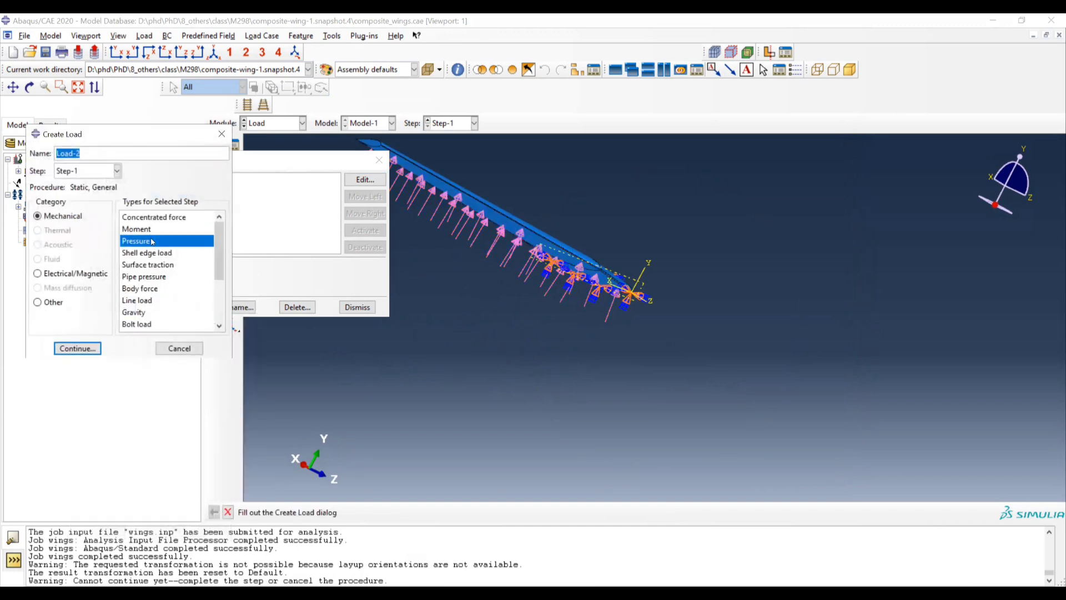
click(179, 348)
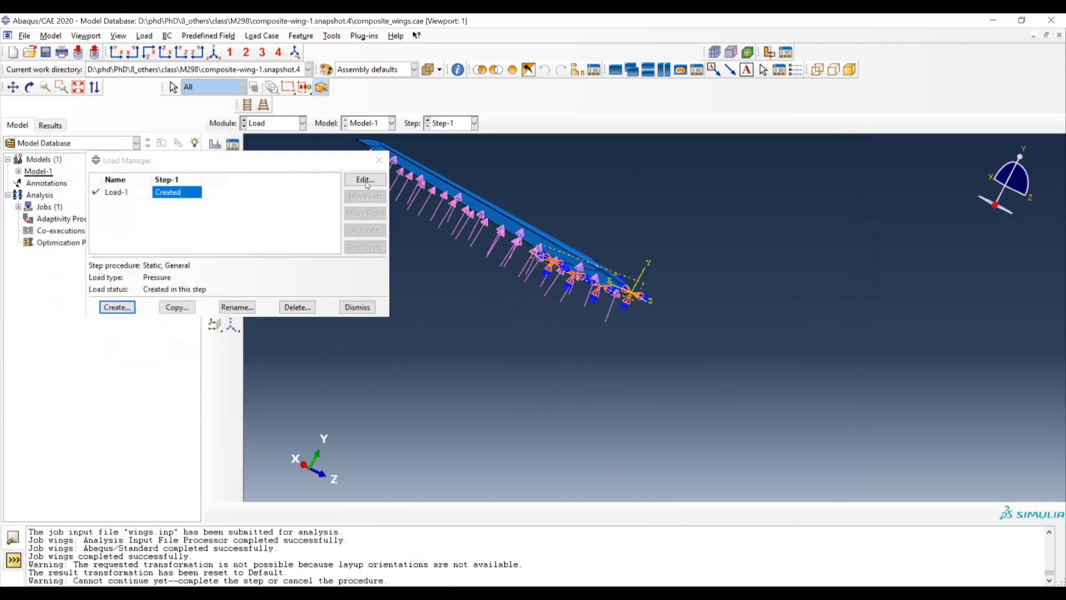
click(364, 179)
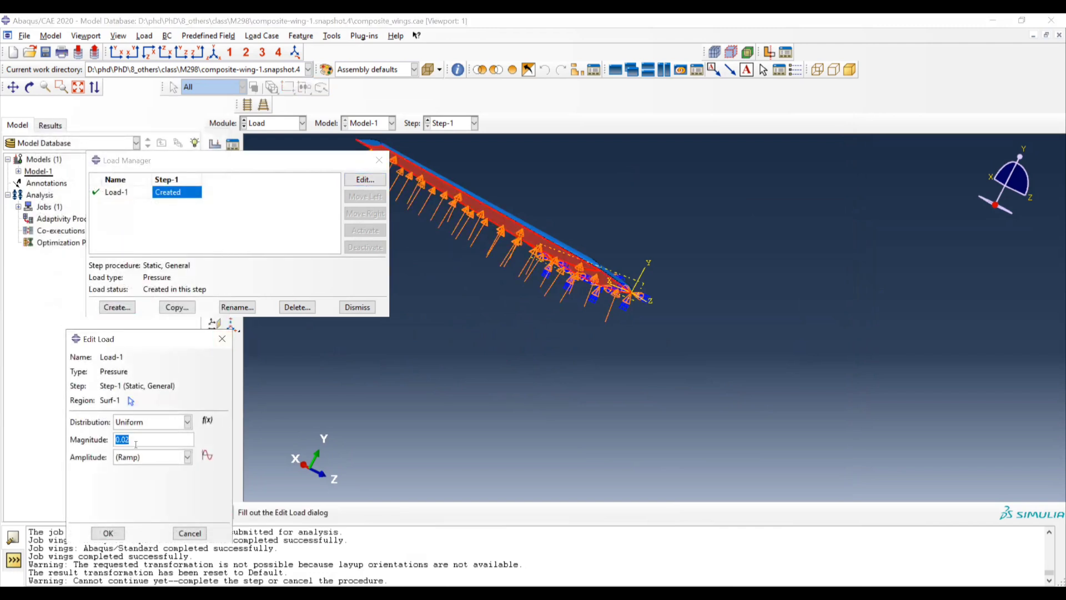
drag(148, 434, 97, 444)
click(115, 532)
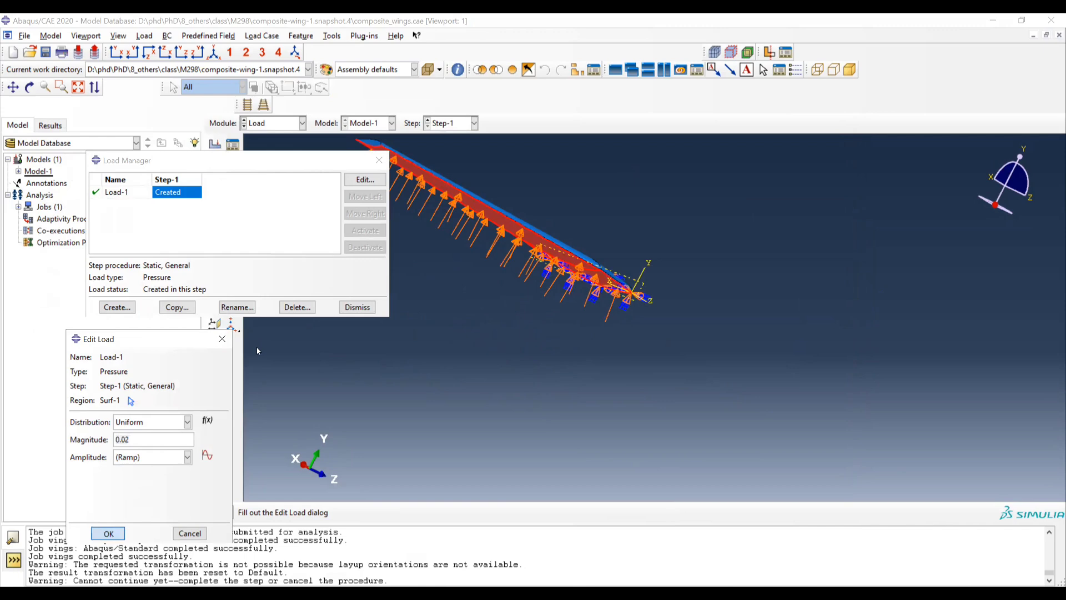
click(379, 160)
- Switch to the Mesh module and display the mesh of the part Wing_Composite2 instead of the assembly
click(302, 123)
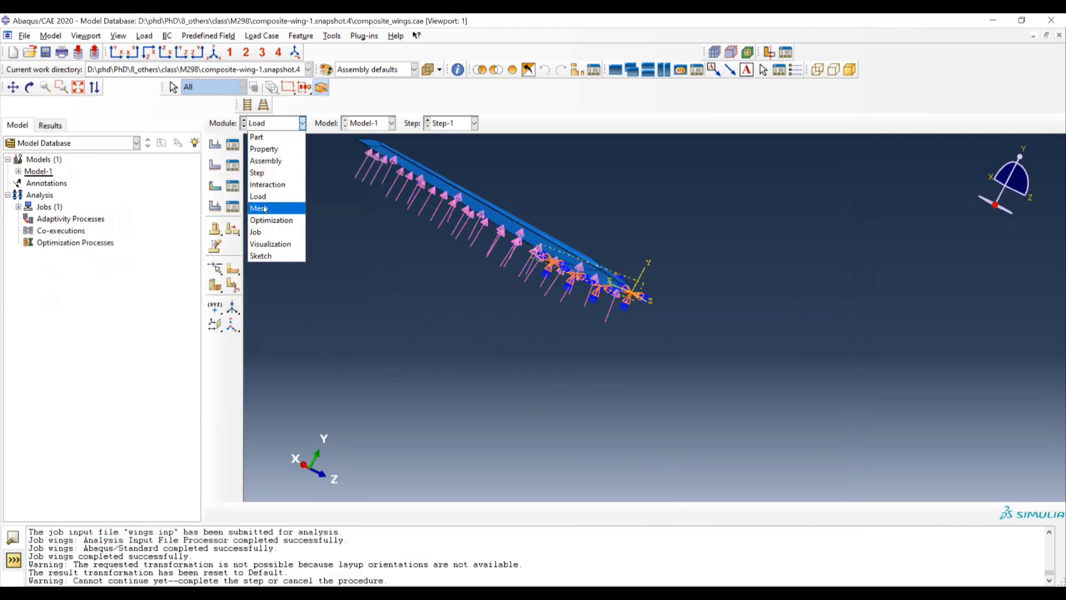
click(262, 208)
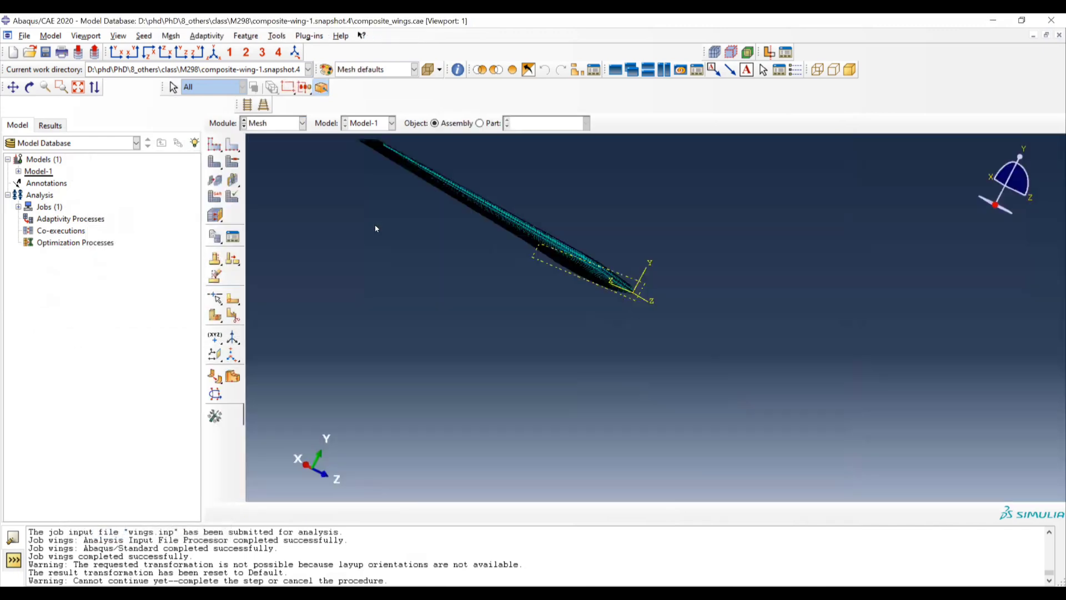
ctrl+alt+drag(548, 219, 497, 372)
click(228, 162)
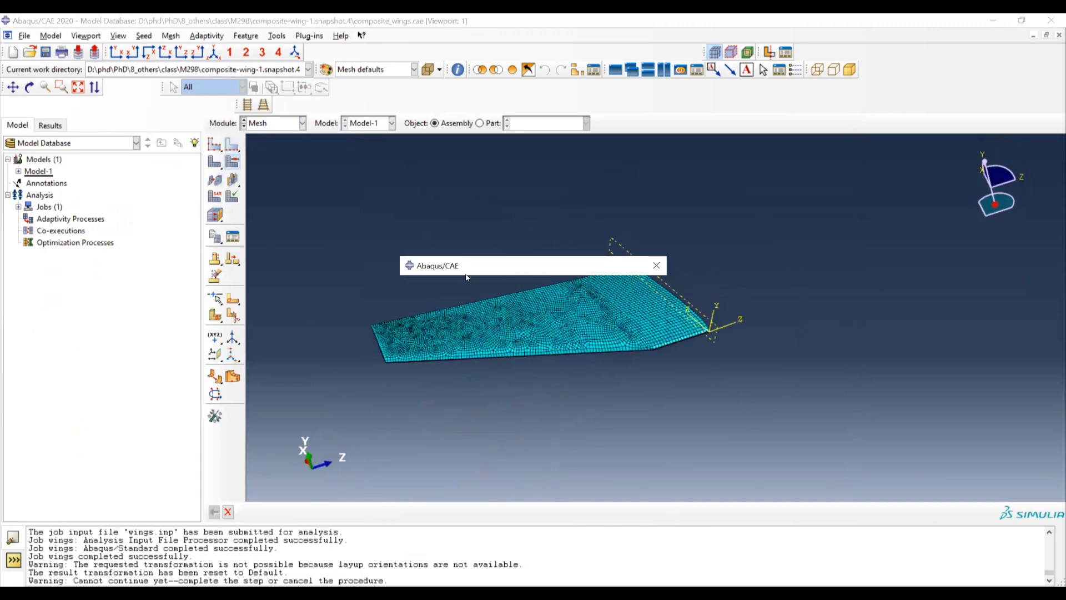
key(Return)
click(479, 122)
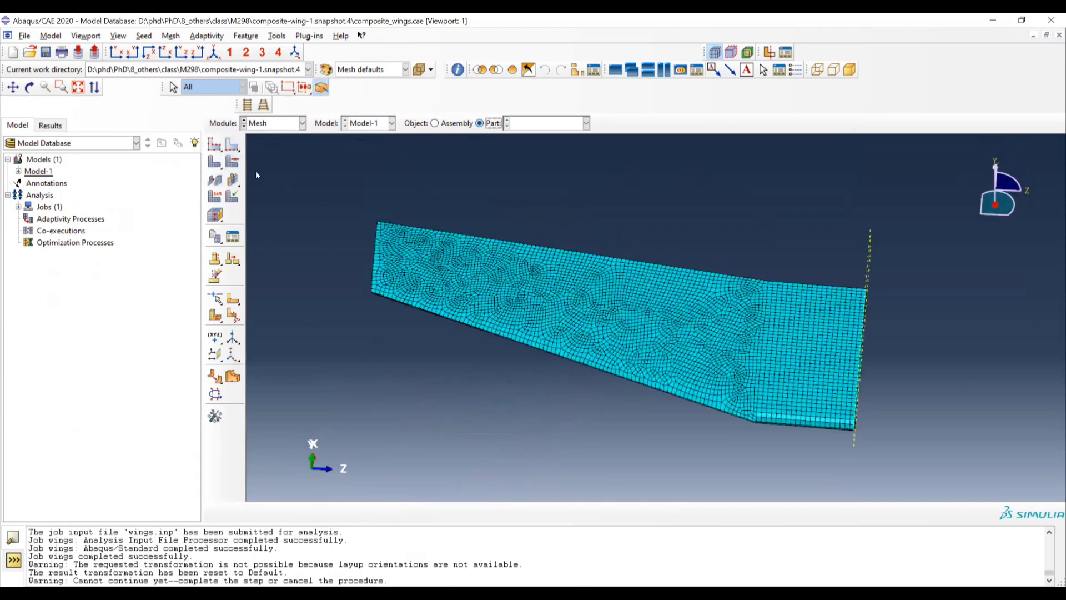
- Review the mesh controls for the whole wing part and its global seed settings without changing them
click(232, 161)
drag(406, 187, 888, 425)
middle_click(705, 379)
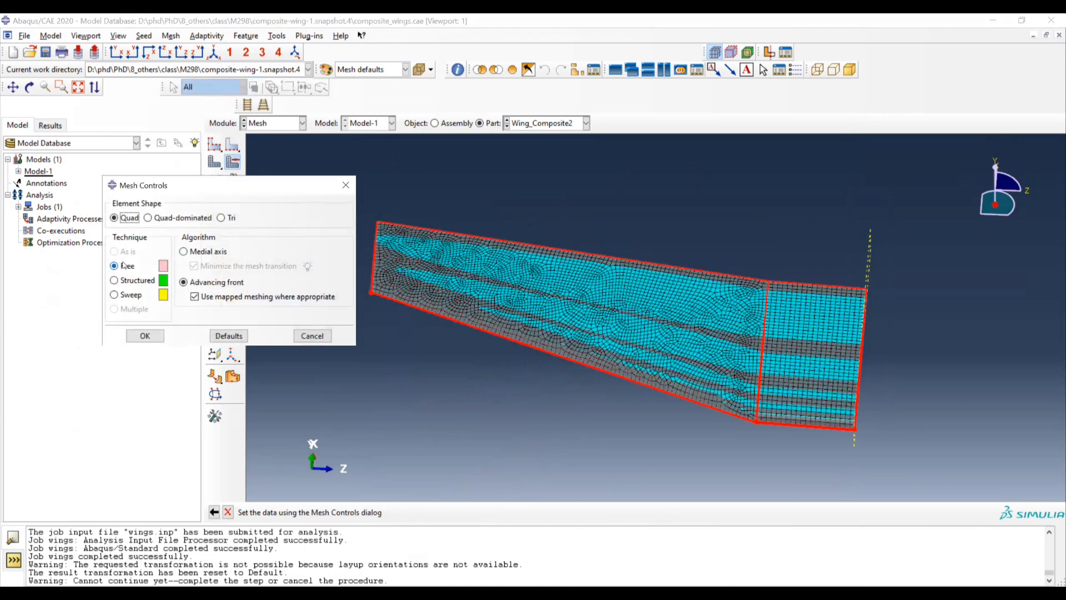
click(214, 146)
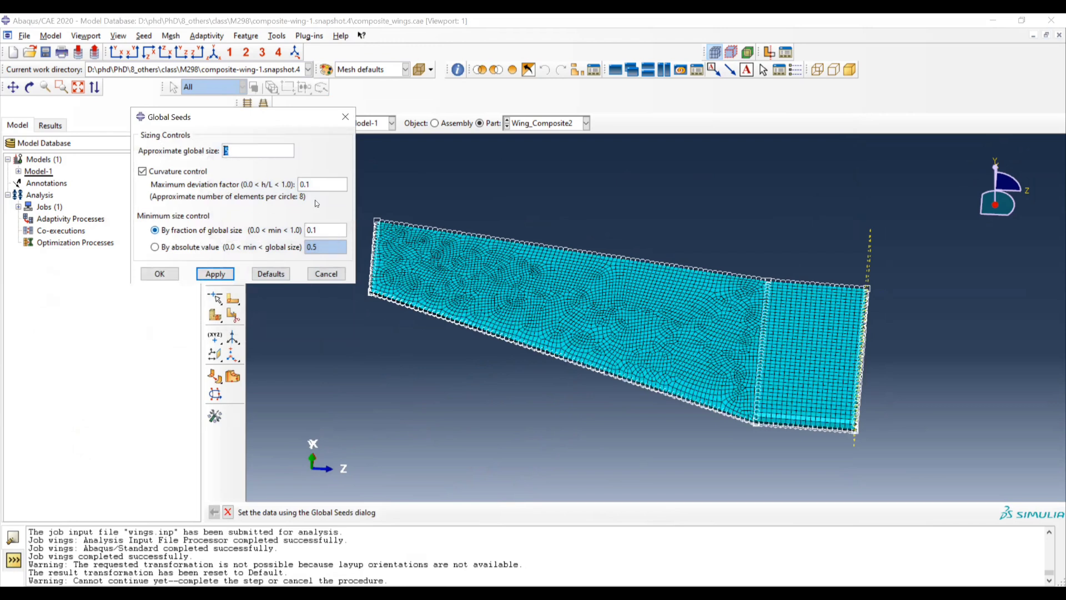
click(346, 117)
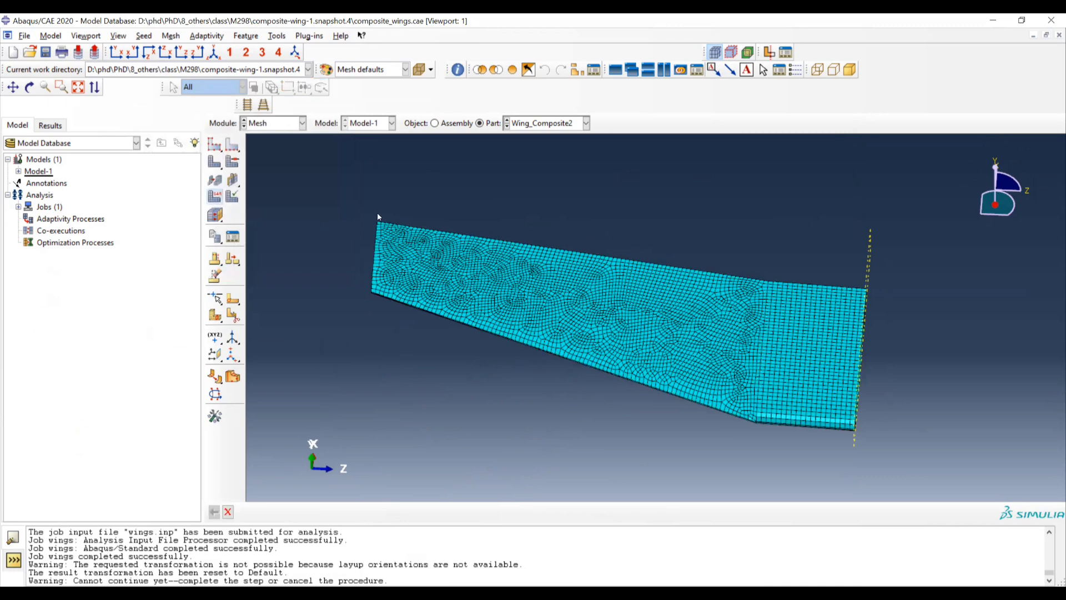
- Review the shell element type assigned to the faces of the wing part
click(660, 393)
middle_click(622, 381)
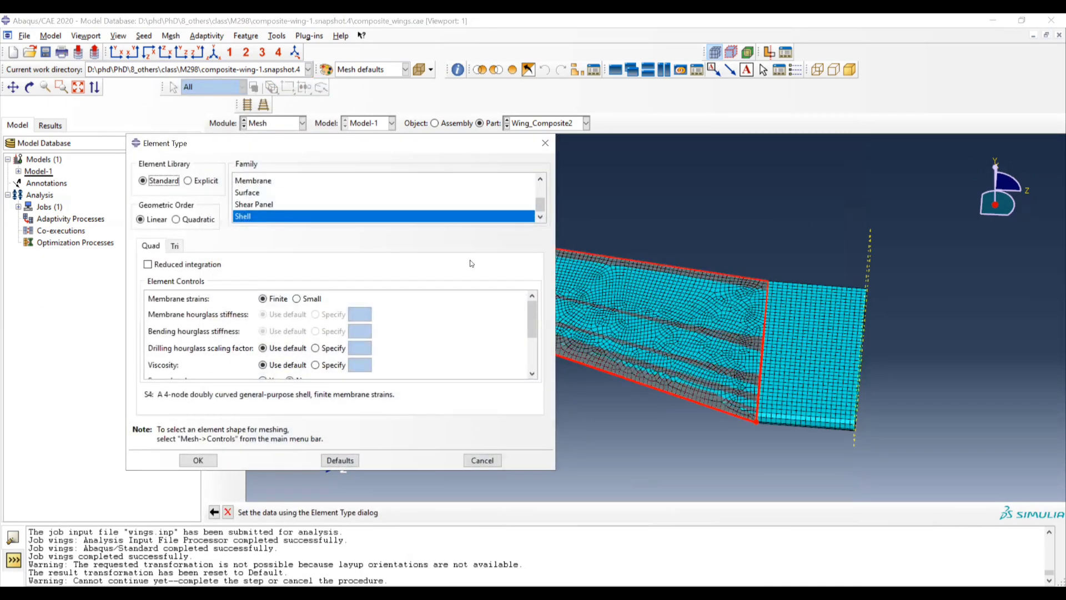
click(547, 144)
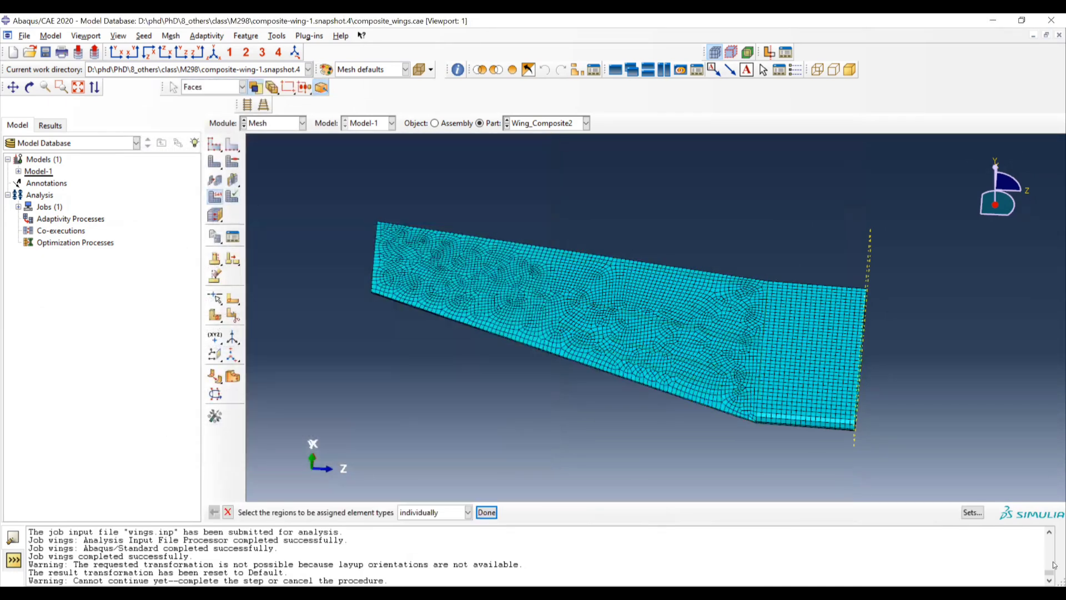
middle_click(425, 349)
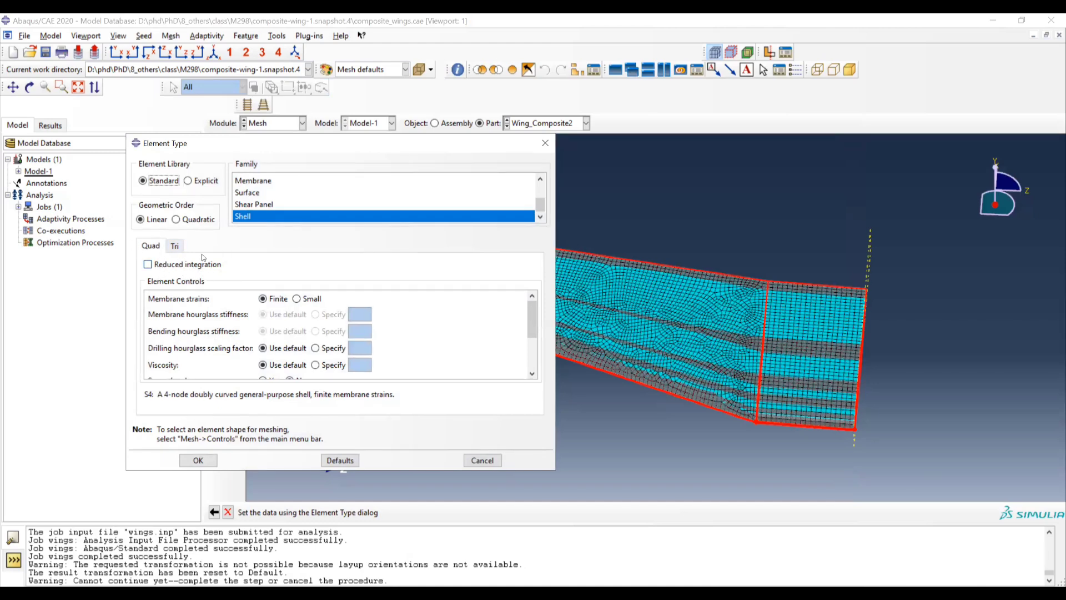
click(545, 143)
- Switch to the Job module and submit the wings job, overwriting its existing job files
click(277, 123)
click(277, 233)
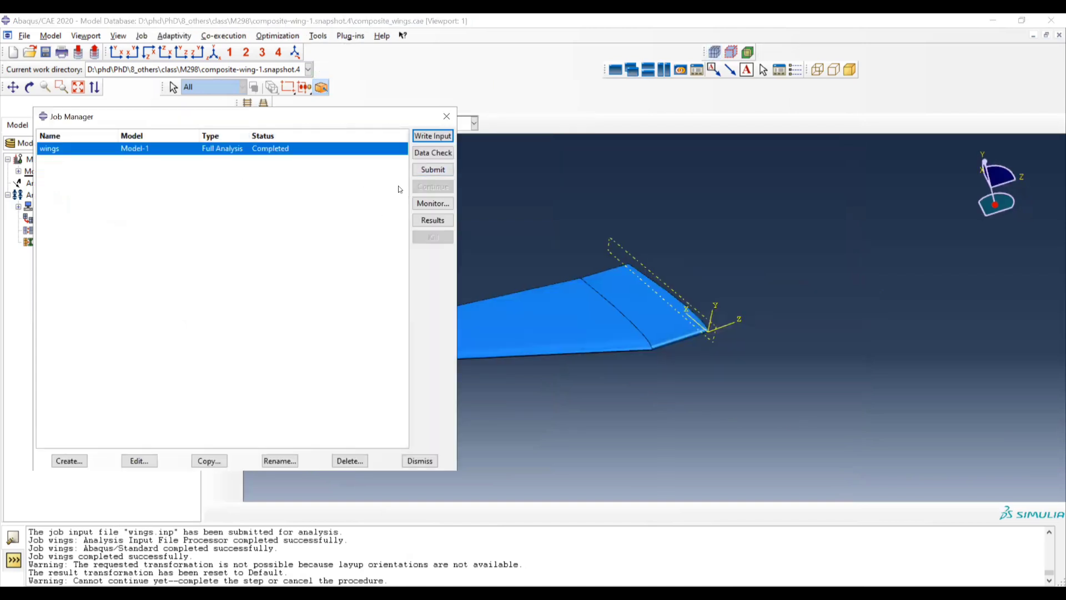
click(430, 176)
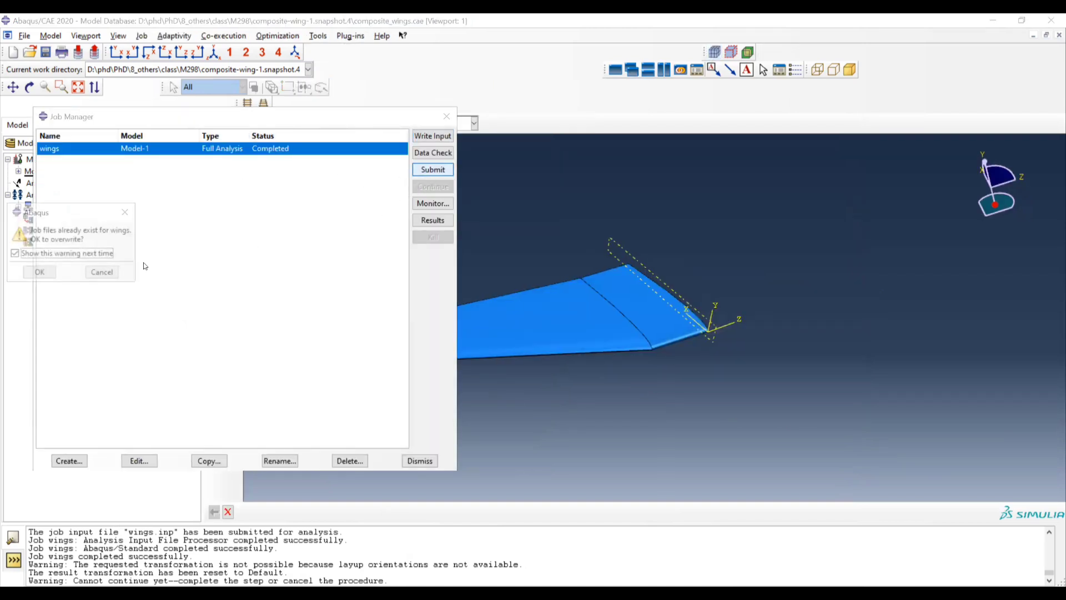
click(40, 272)
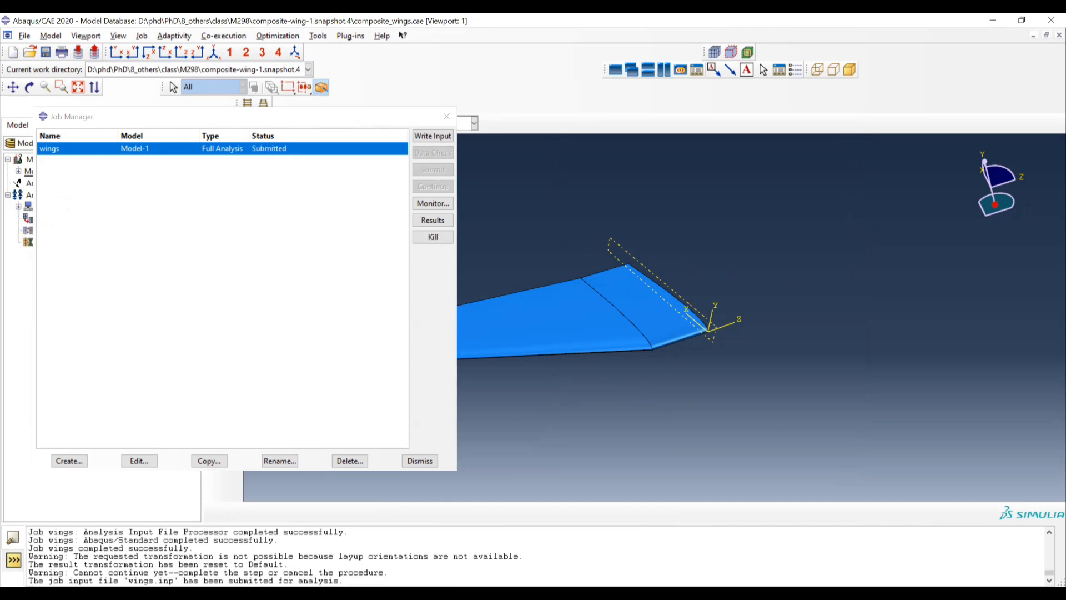
mouse_move(507, 566)
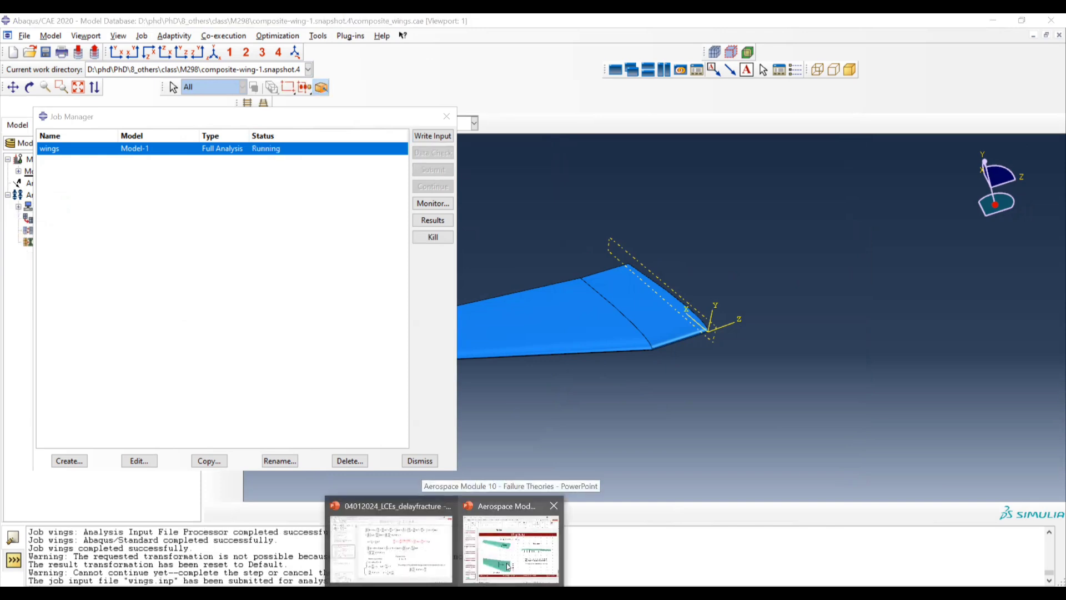
- Monitor the increments and log of the wings job until the analysis ends, using an enlarged monitor window
click(432, 203)
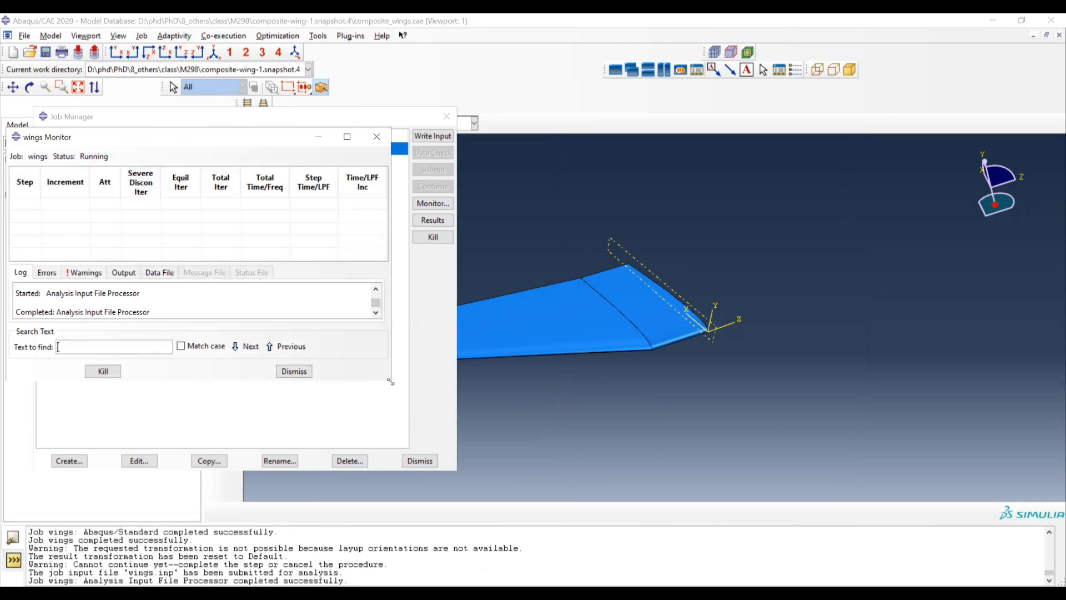
drag(390, 381, 452, 437)
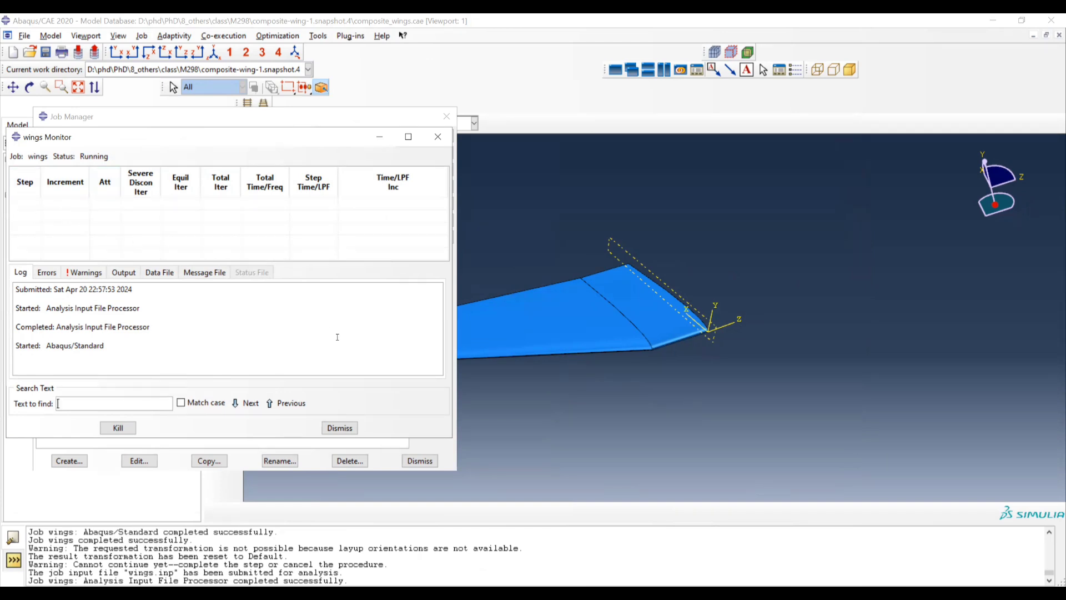
drag(277, 143, 325, 193)
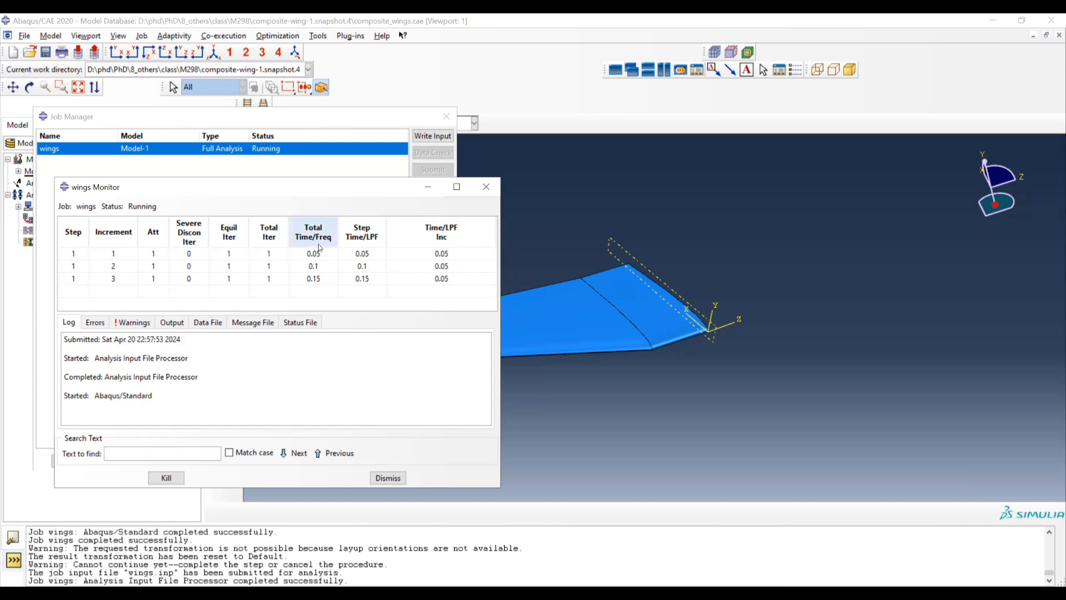
scroll(316, 264, up, 1)
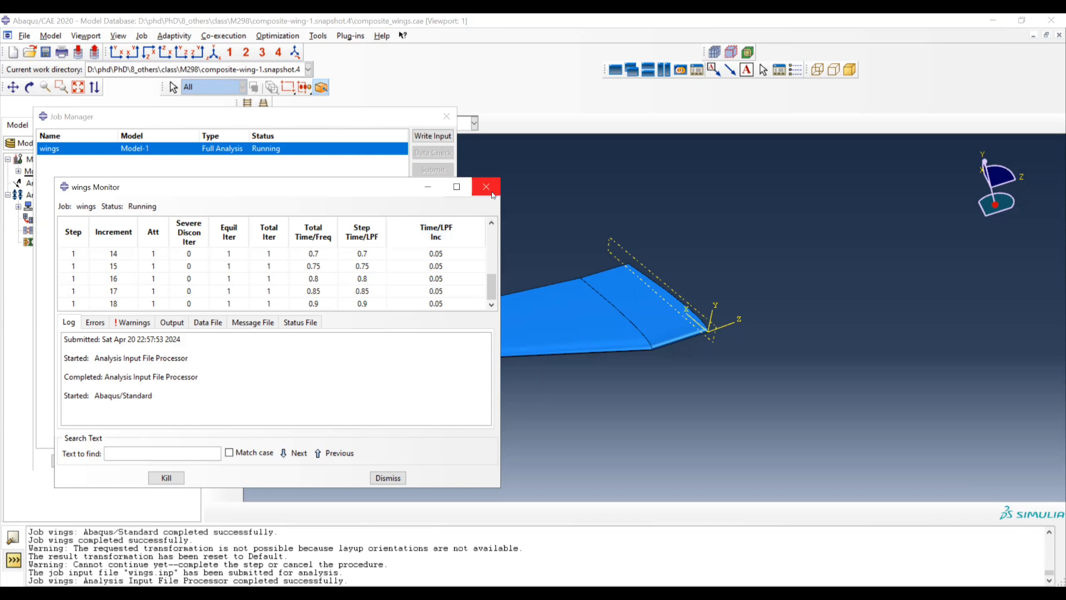
click(443, 593)
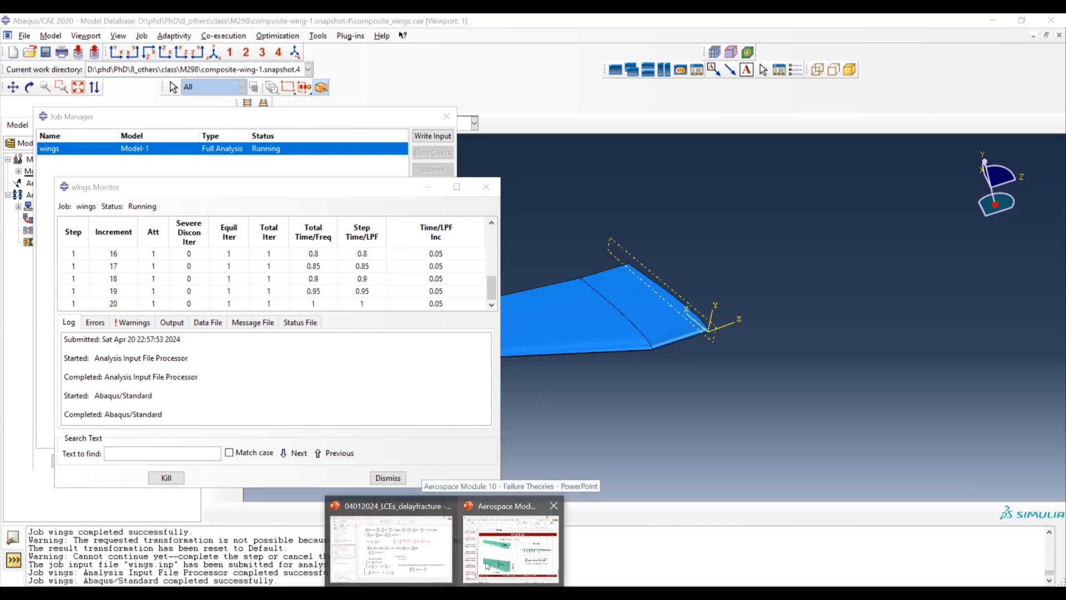
click(487, 189)
- Plot the Mises stress contours from the wings job results and accept the uniform deformation scale factor of 1
click(431, 221)
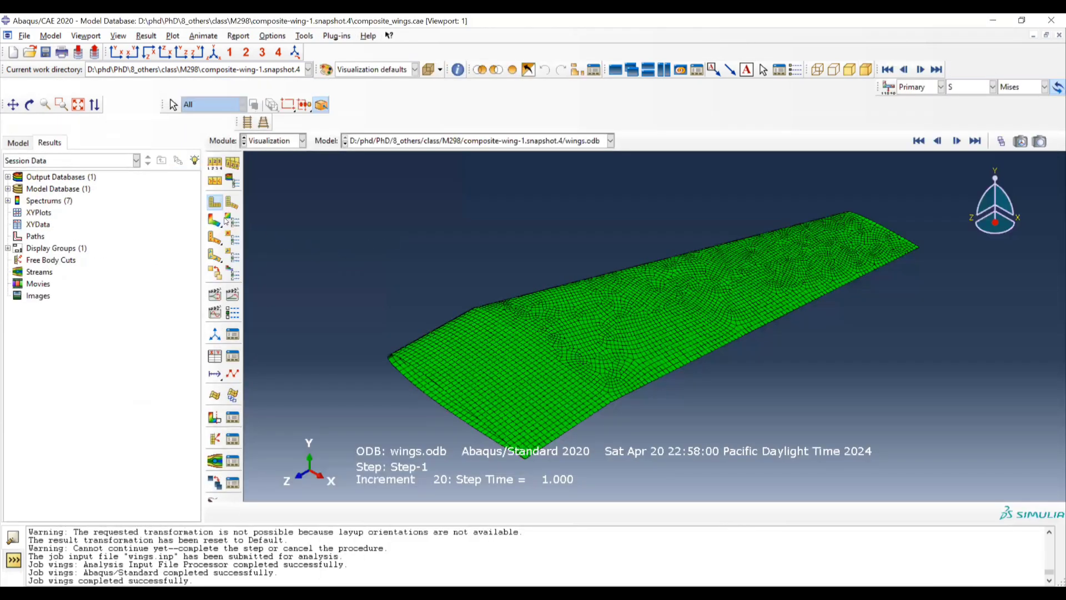
click(215, 221)
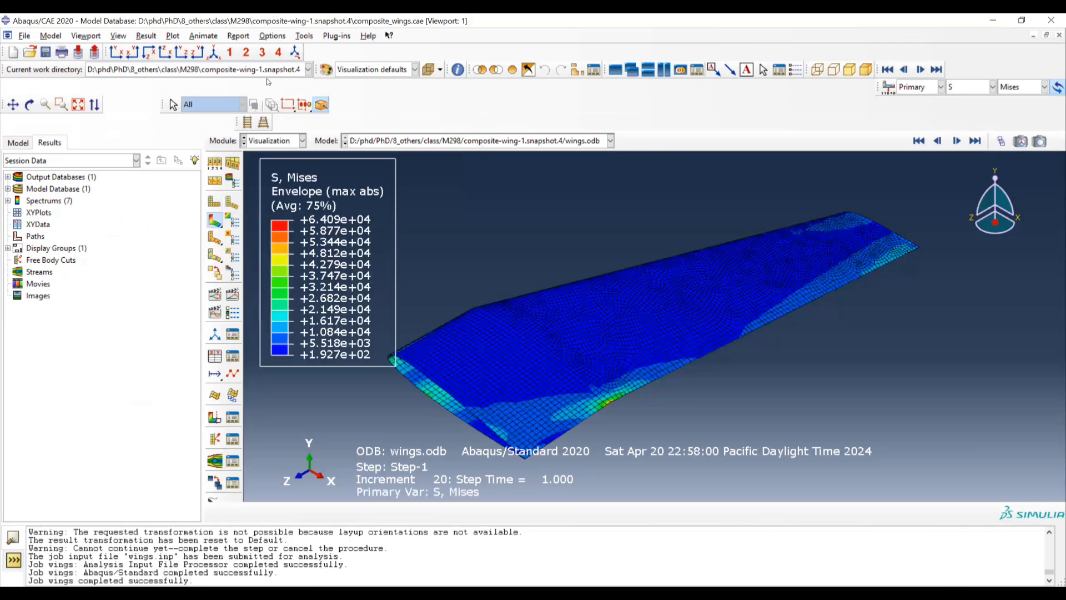
click(276, 38)
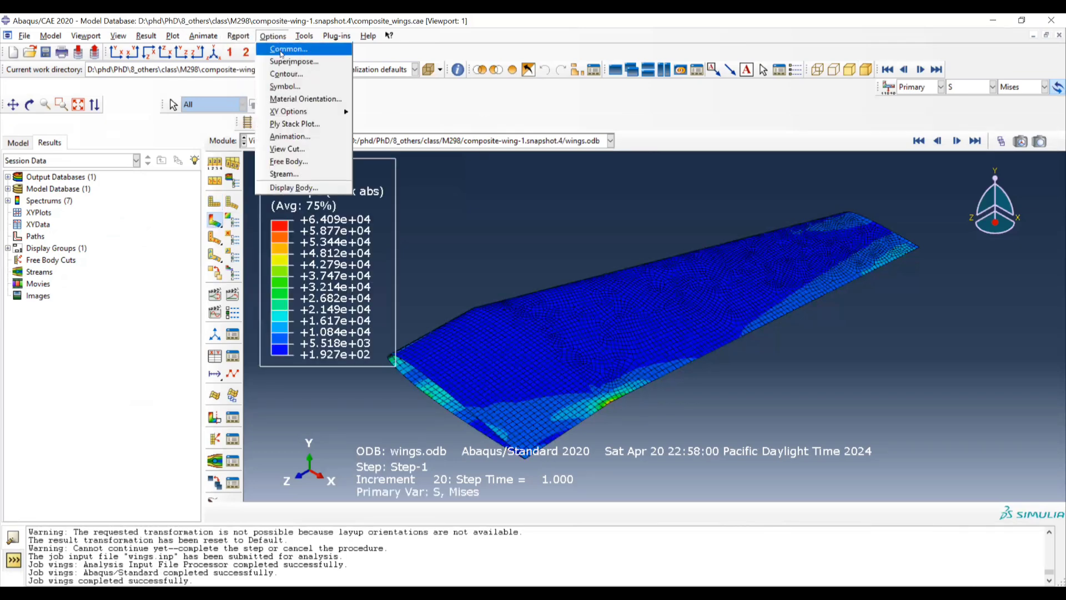
click(283, 49)
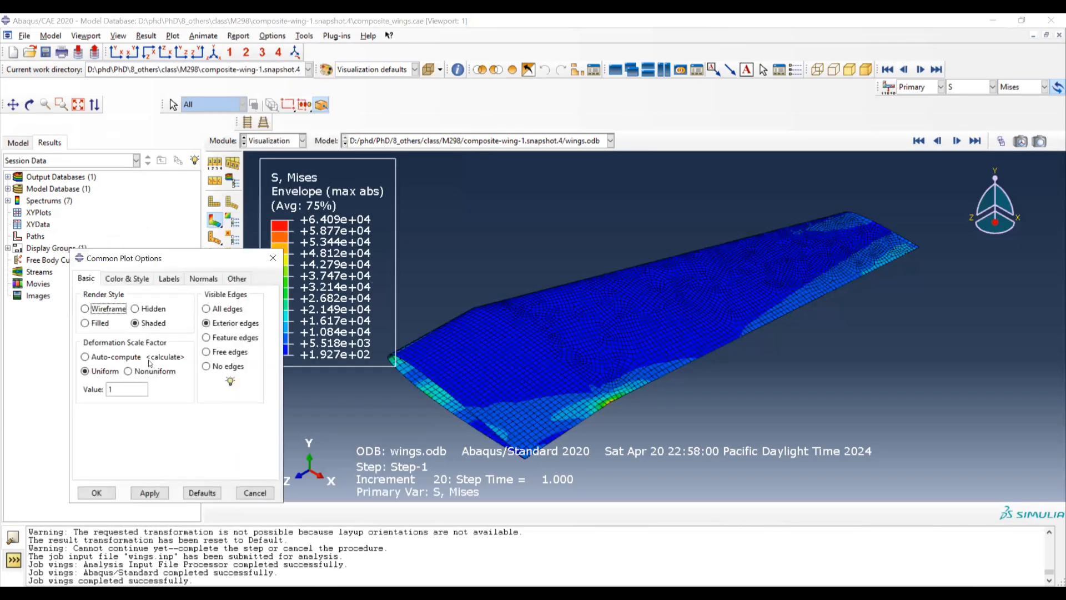
click(98, 492)
- Review the result averaging options and the section point settings for the Envelope location
click(145, 35)
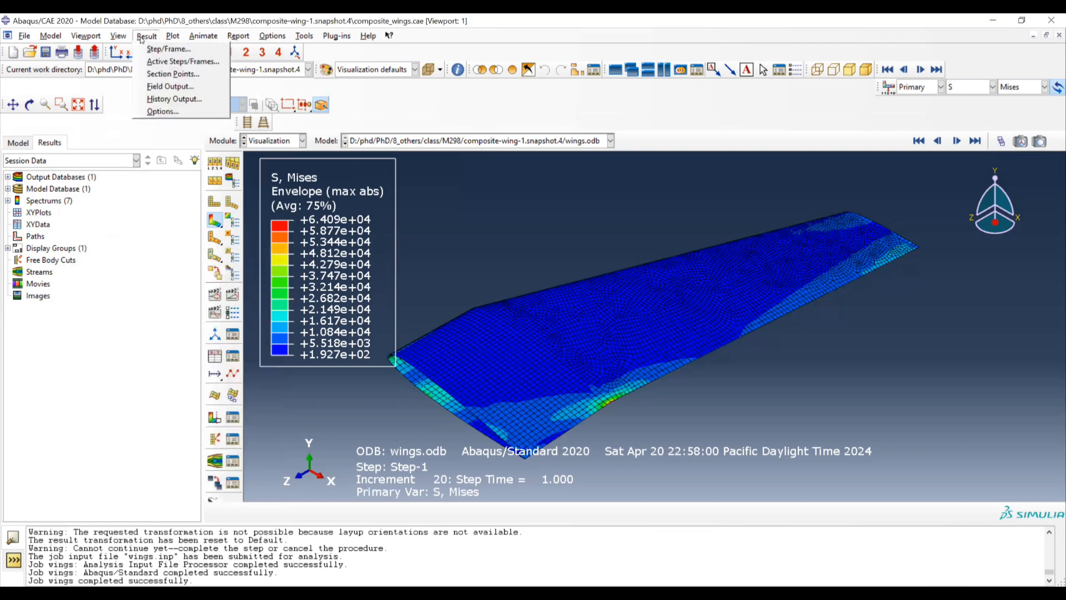
click(158, 105)
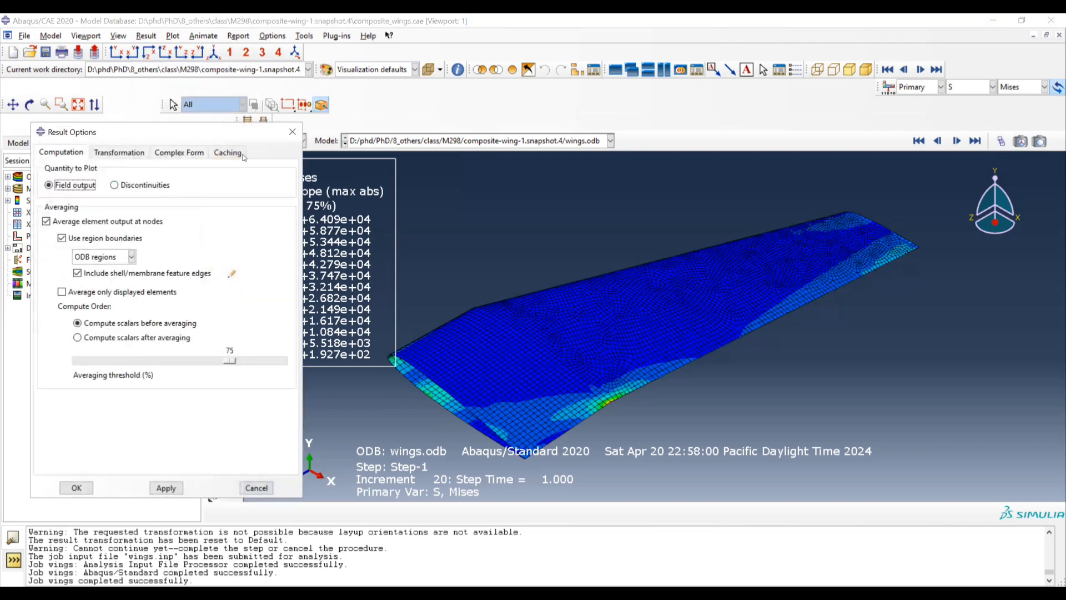
click(292, 132)
click(145, 35)
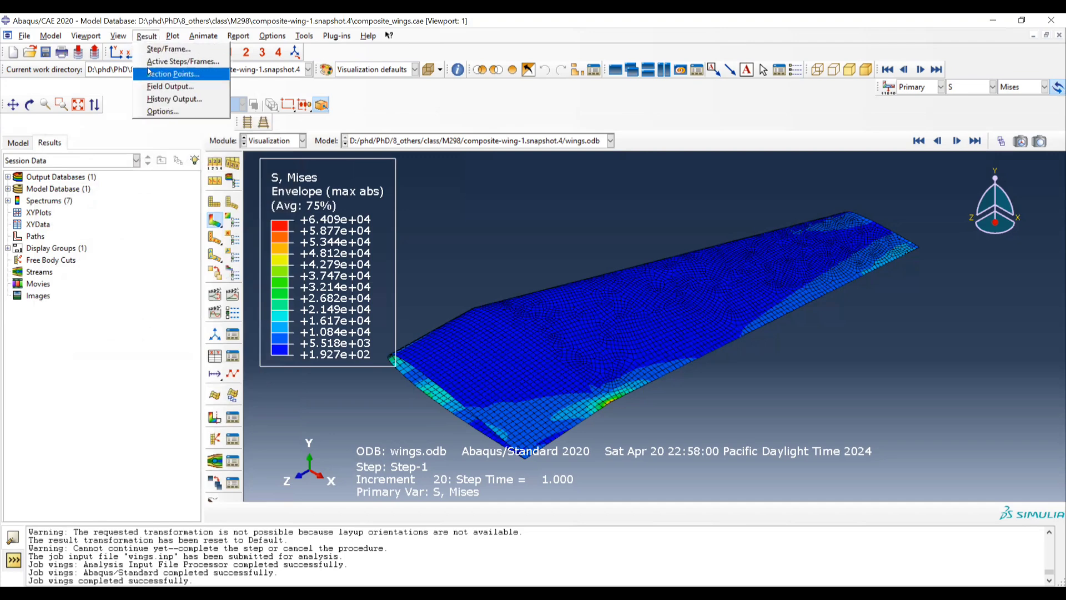
click(158, 73)
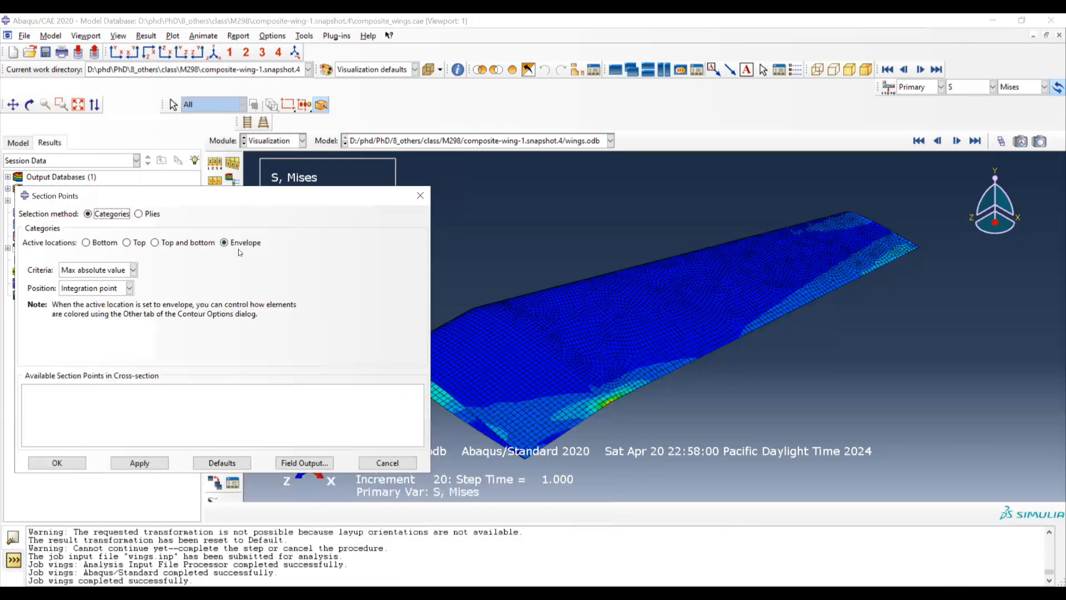
click(420, 195)
- Display the Tsai-Wu failure measure TSAIW as the primary contour variable on the wing
click(960, 89)
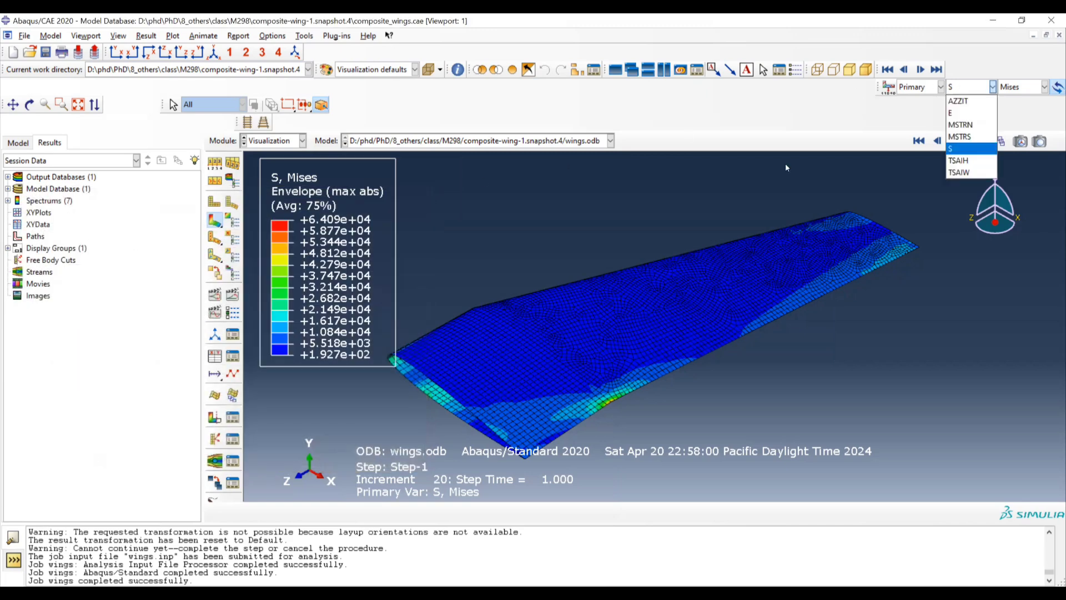
click(605, 248)
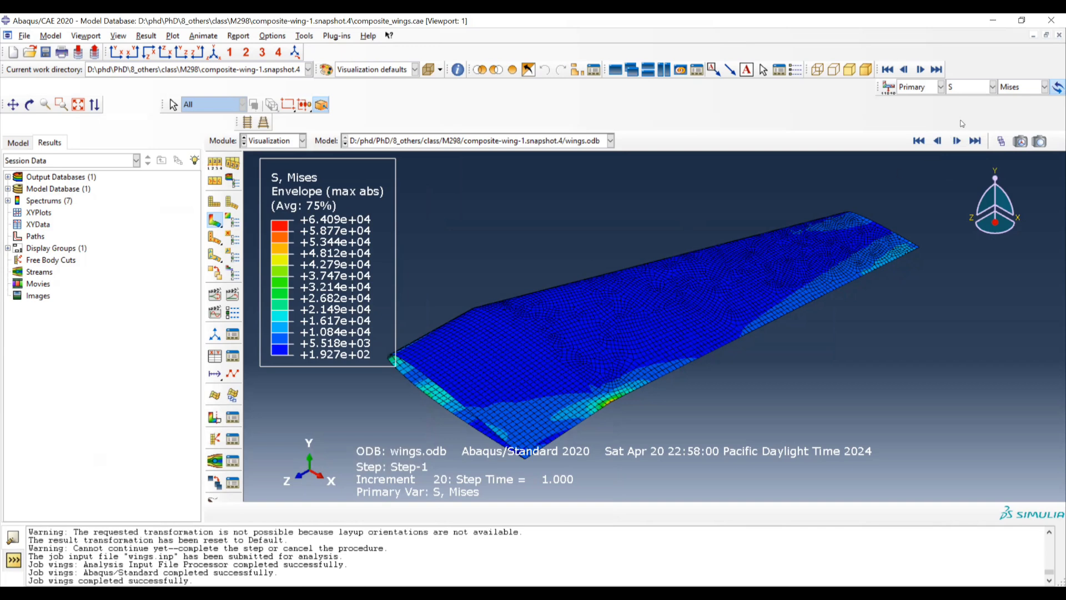
click(973, 90)
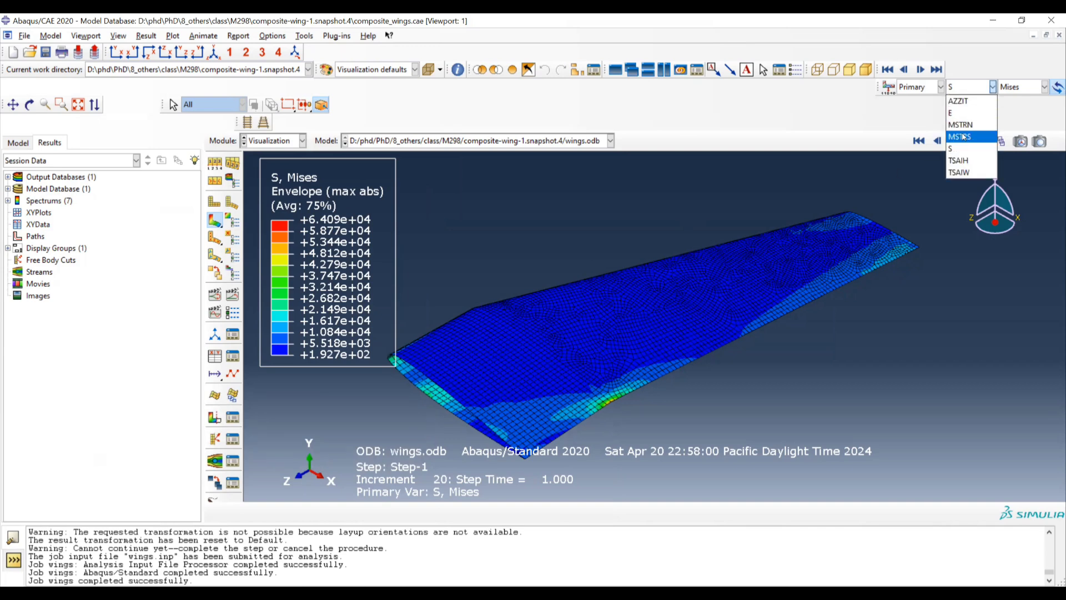
click(964, 172)
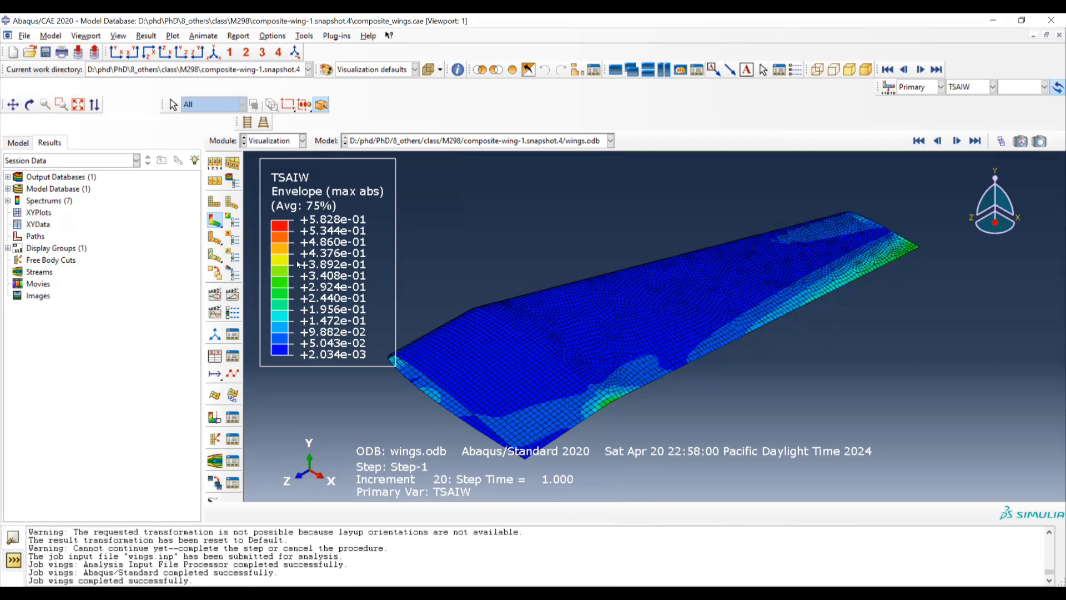
- Compare the failure measures on the wing by plotting TSAIH, MSTRN and MSTRS contours in turn
click(978, 86)
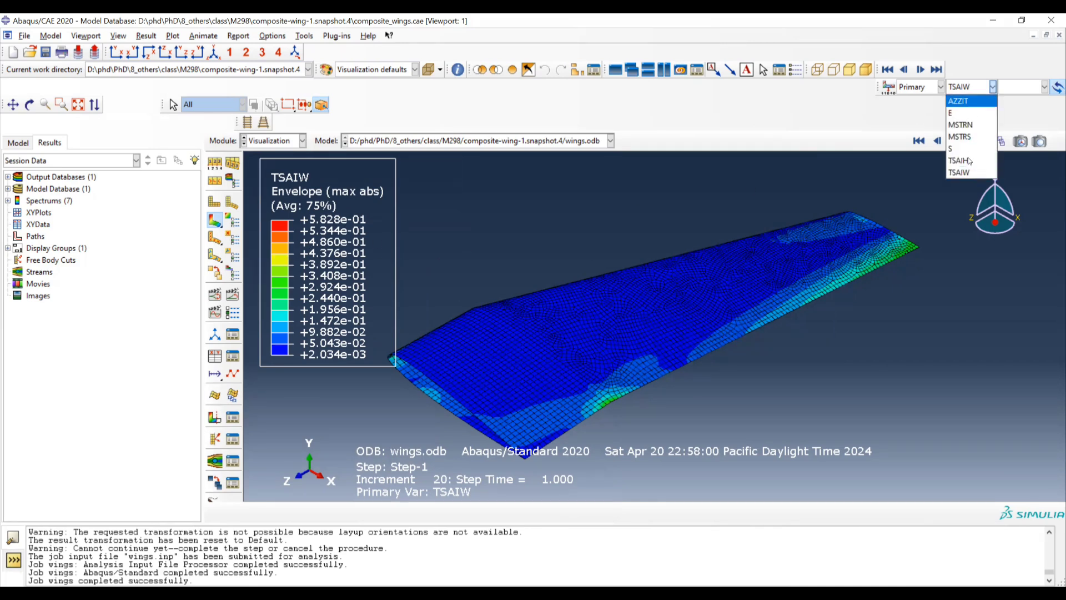
click(966, 160)
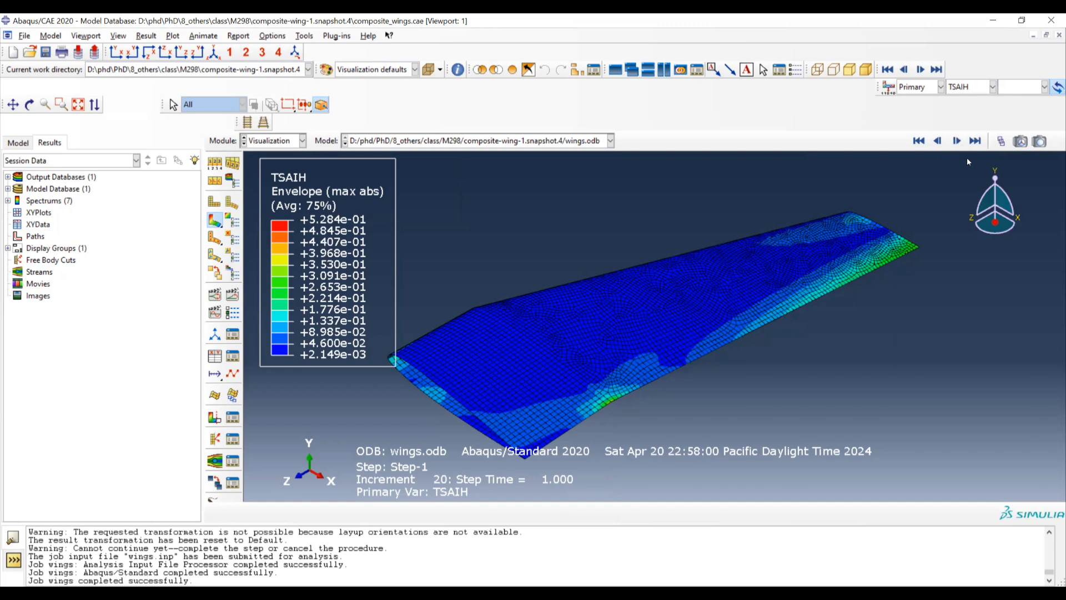
click(976, 89)
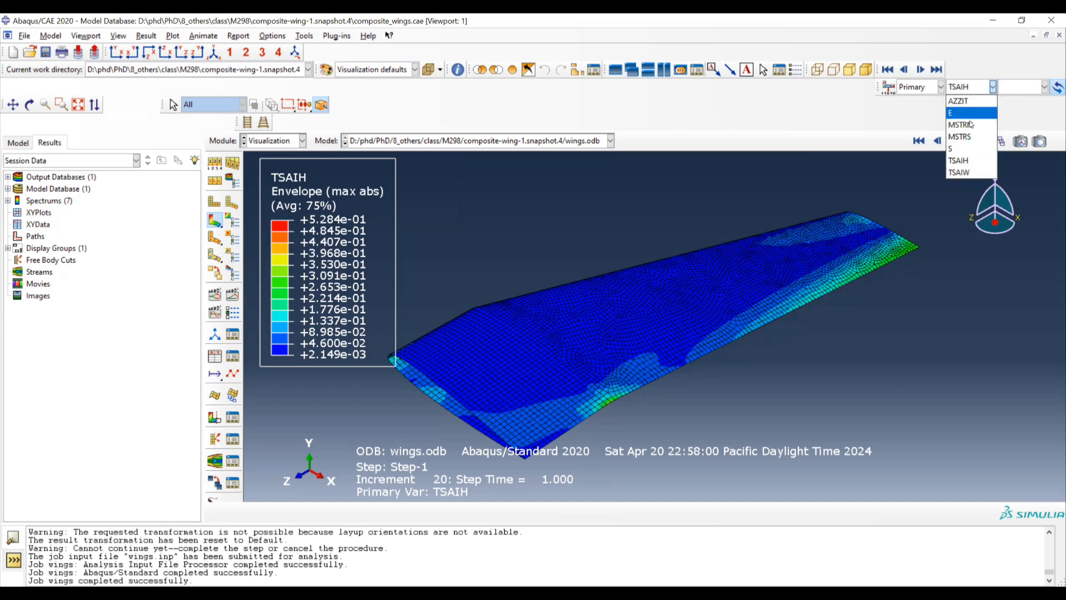
click(970, 130)
click(976, 87)
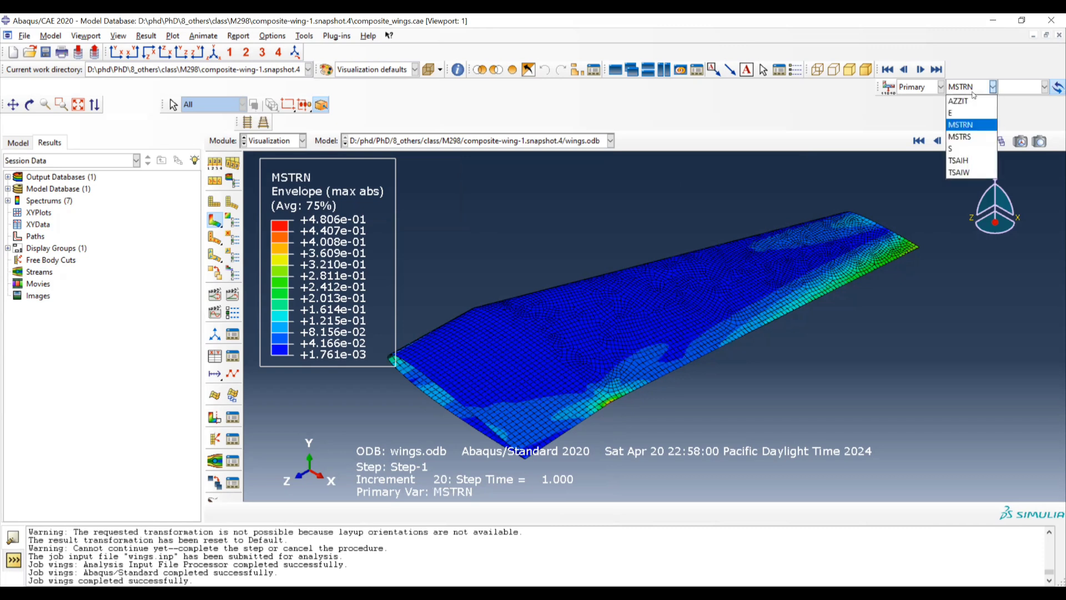
click(967, 137)
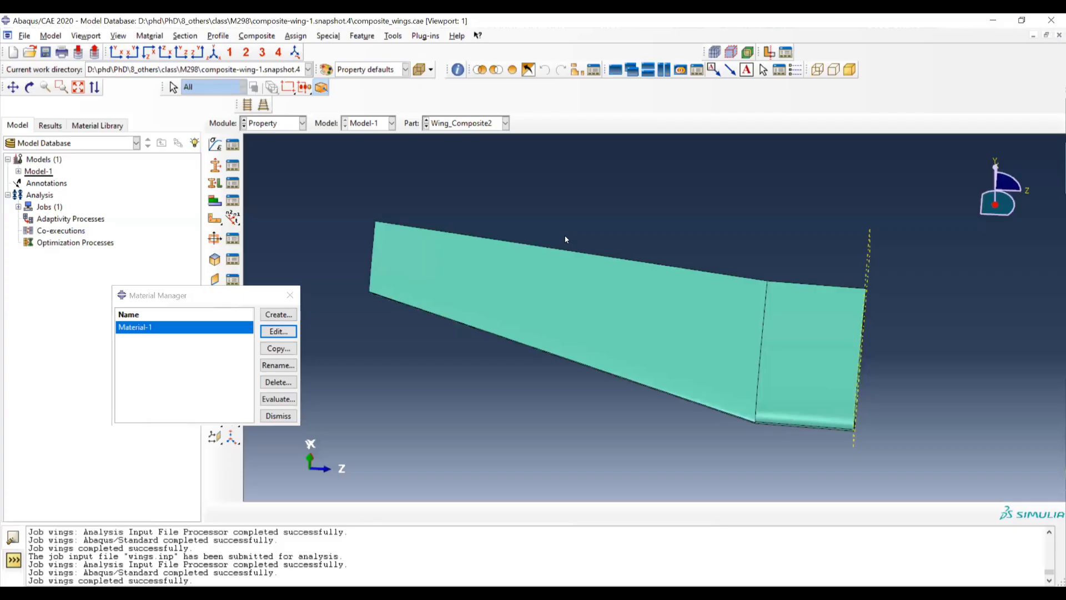
- In the Load module, set the uniform pressure magnitude of Load-1 to 0.05
click(272, 123)
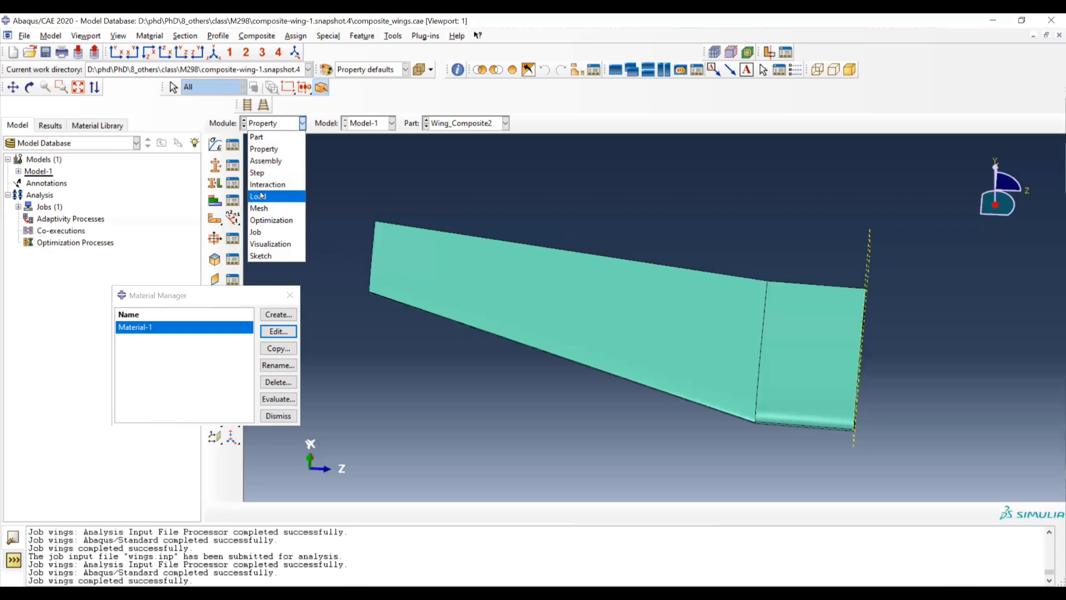
click(269, 190)
click(233, 145)
click(364, 180)
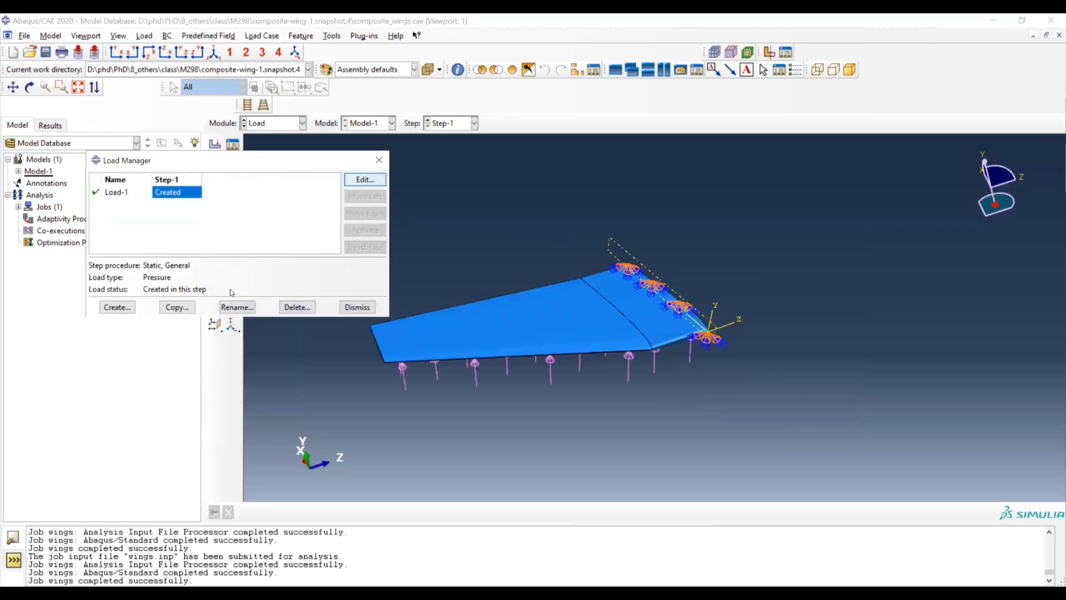
text(0)
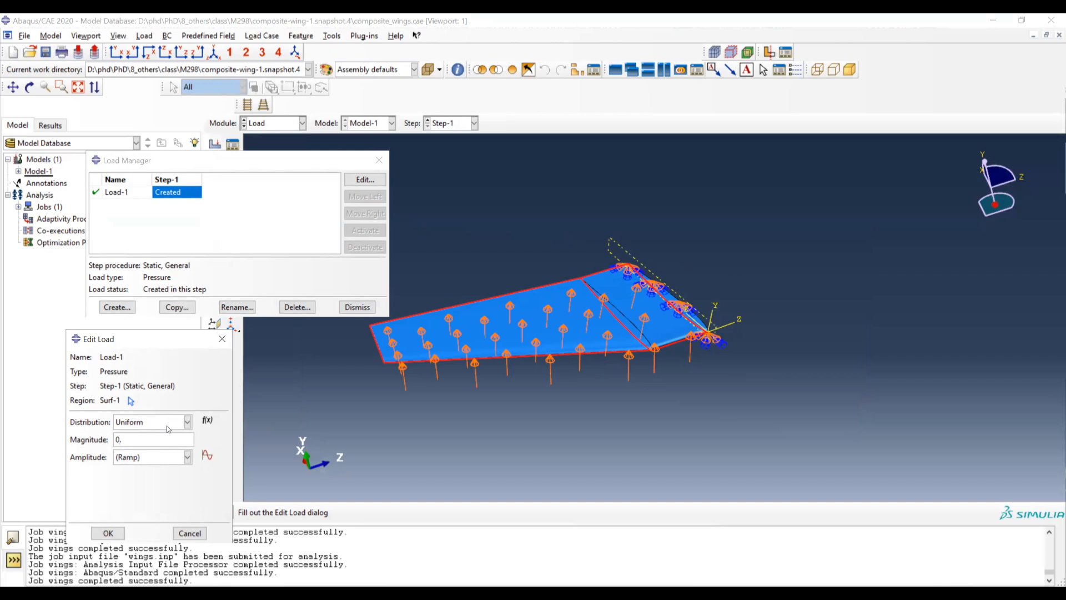
text(.05)
click(109, 533)
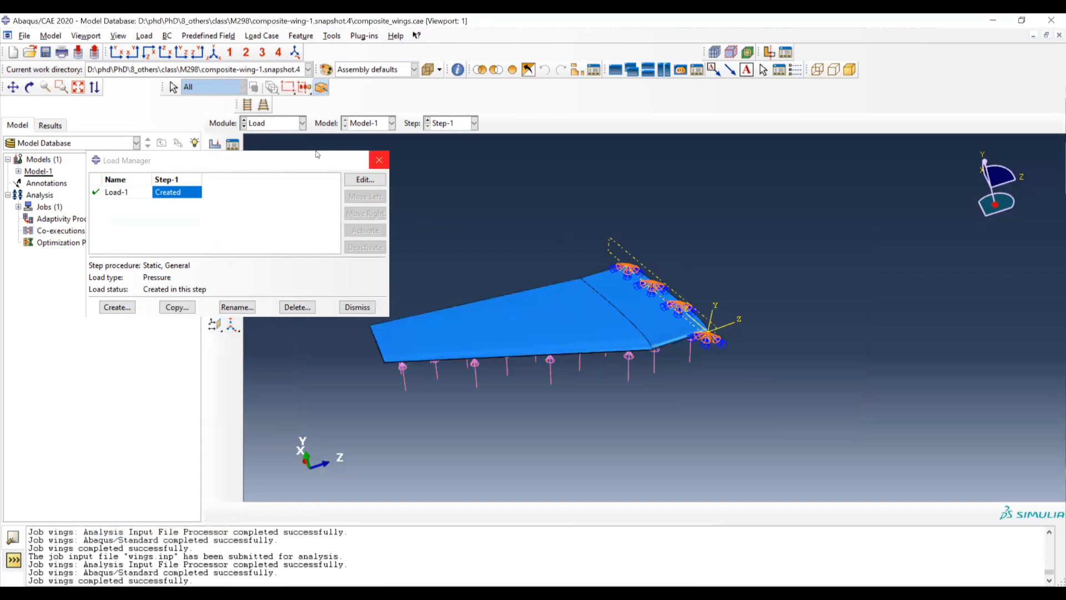
click(379, 160)
- Resubmit the wings job with the changed pressure load and accept the submission prompt
click(275, 123)
click(267, 230)
click(247, 105)
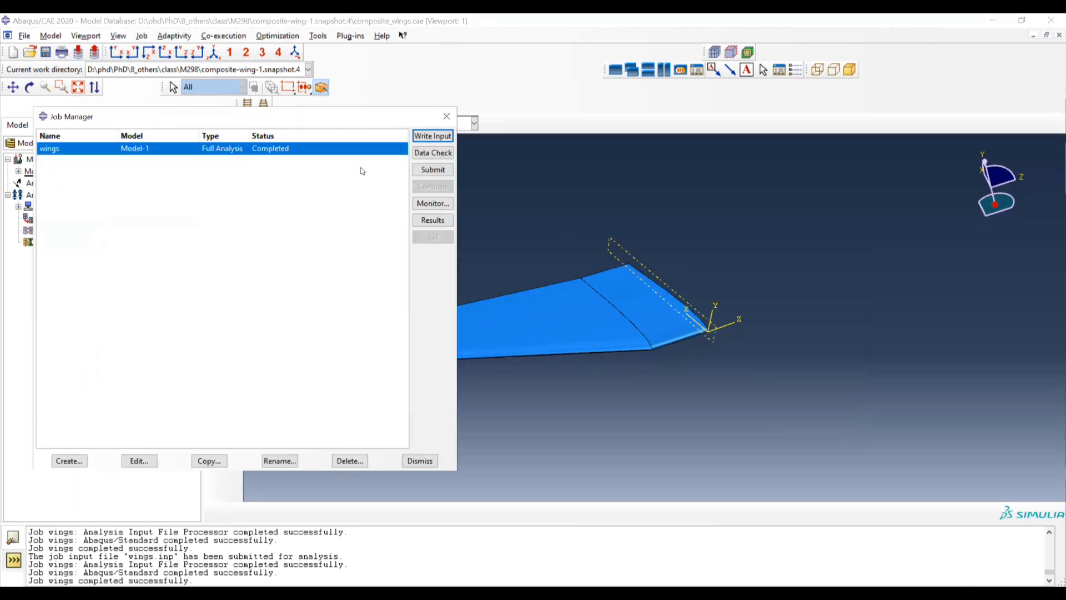
click(417, 171)
click(39, 273)
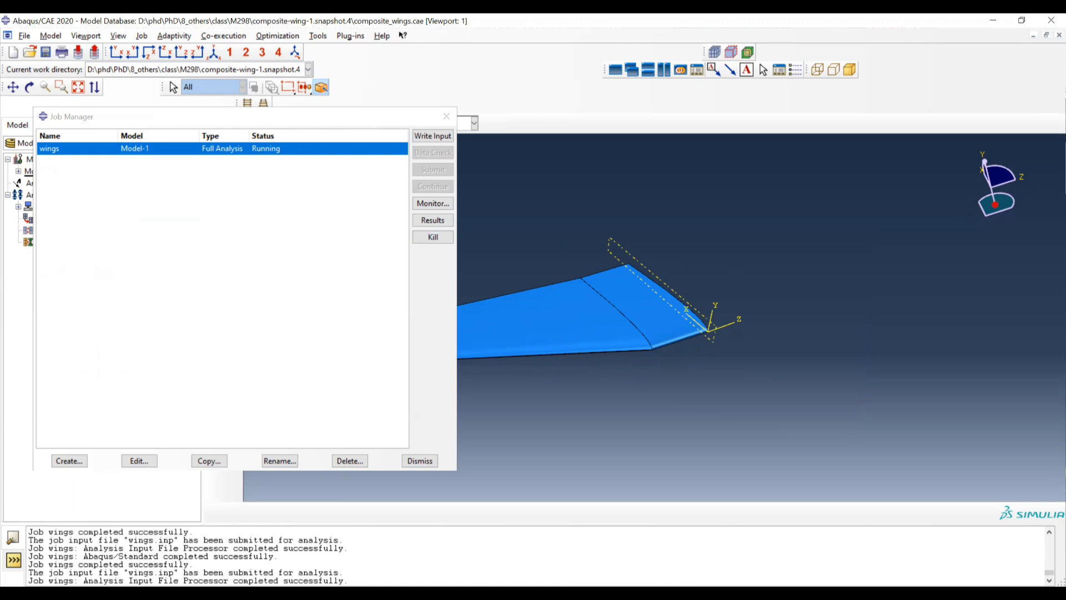
- Monitor the increments and log of the resubmitted wings job until the analysis ends
click(433, 204)
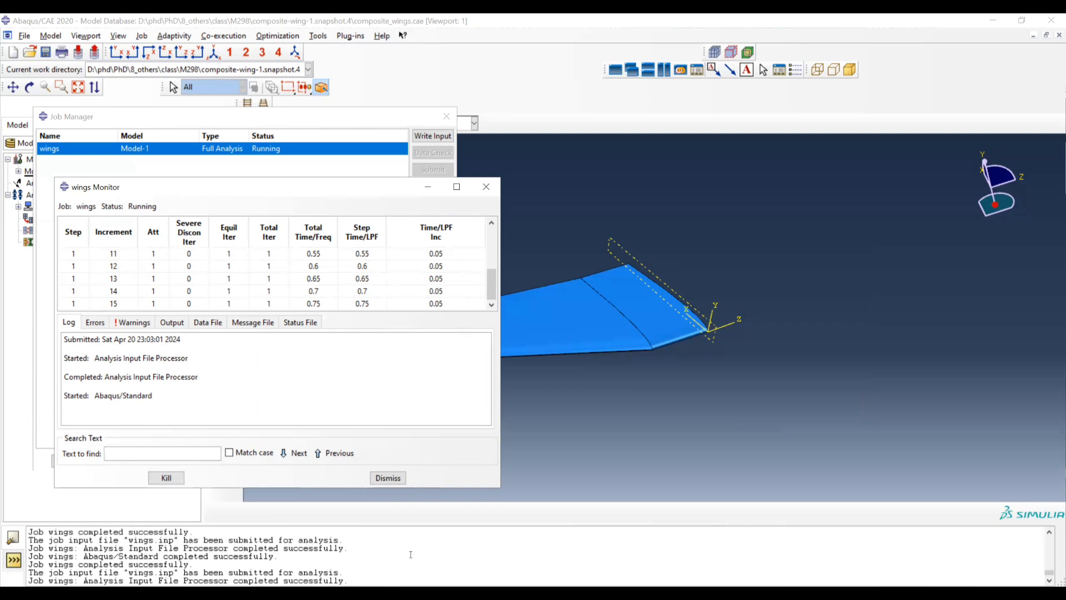
click(444, 593)
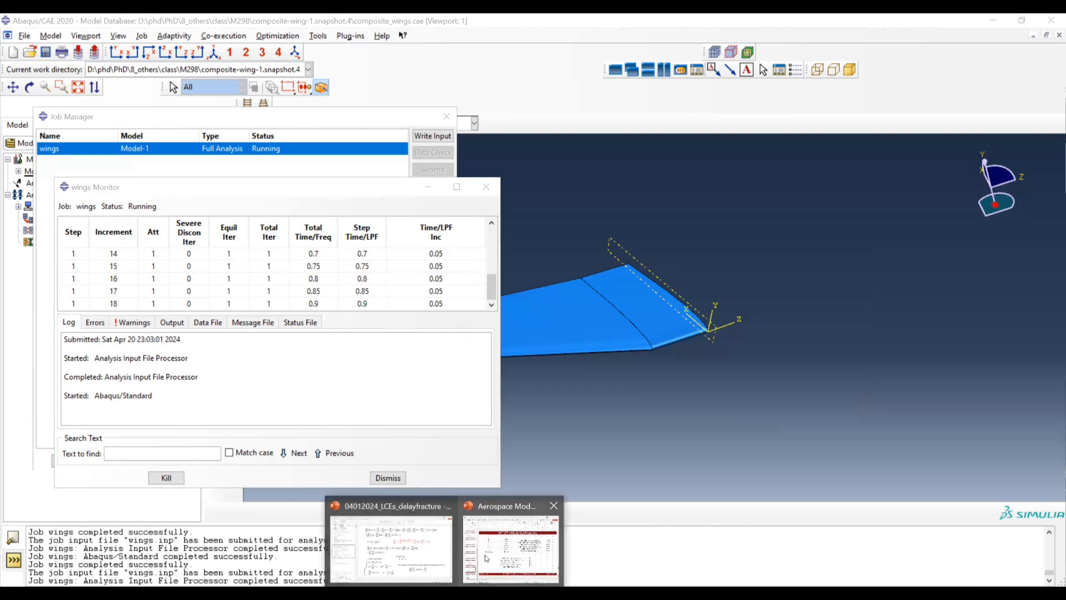
click(414, 376)
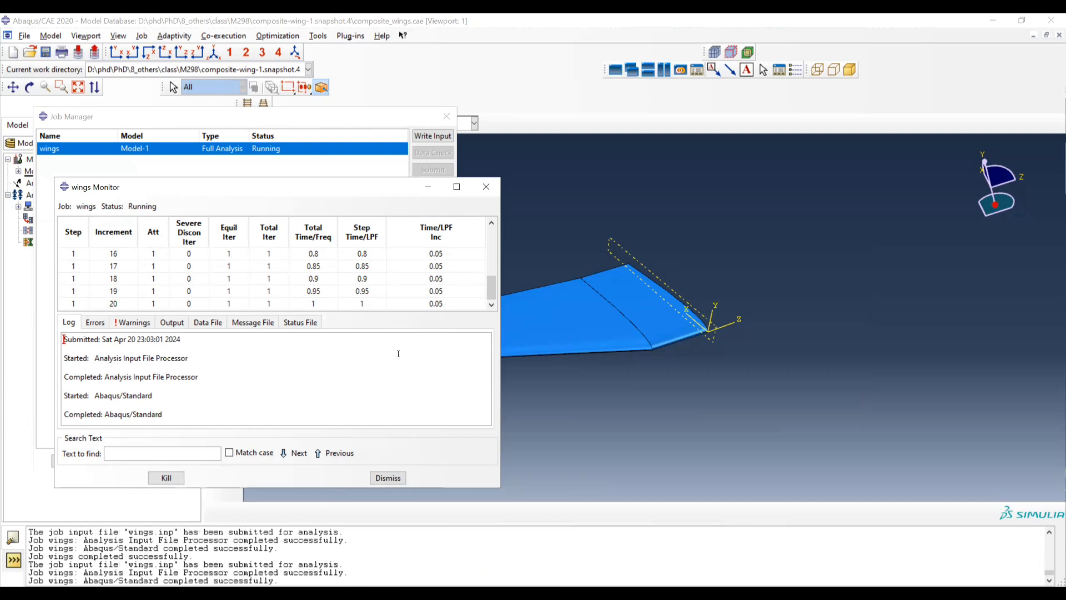
click(486, 187)
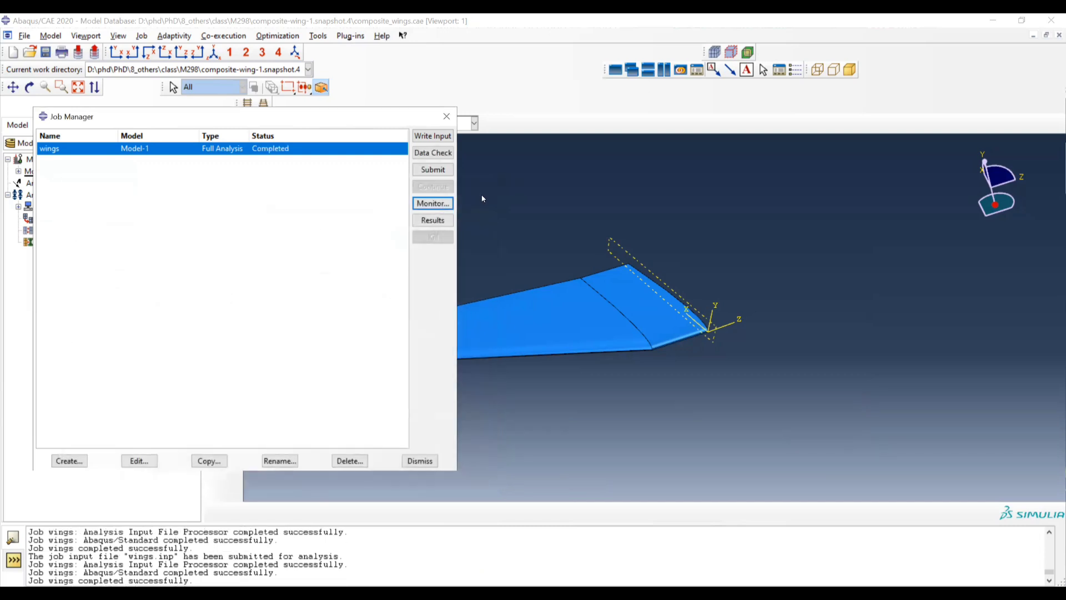
- Load the new results of the wings job and plot the Tsai-Hill failure measure TSAIH on the wing
click(433, 222)
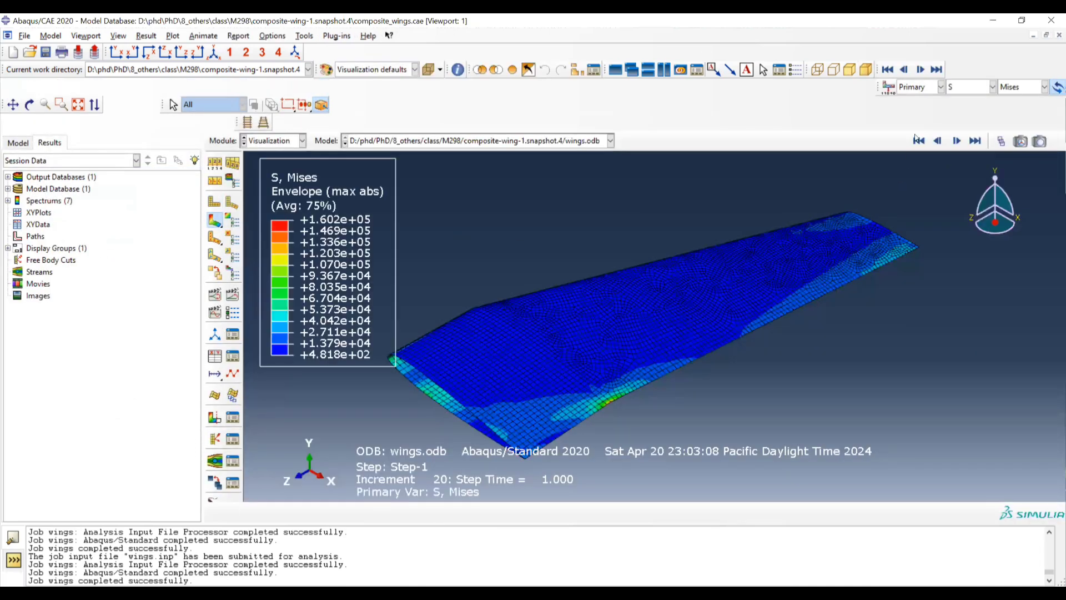
click(970, 87)
click(951, 161)
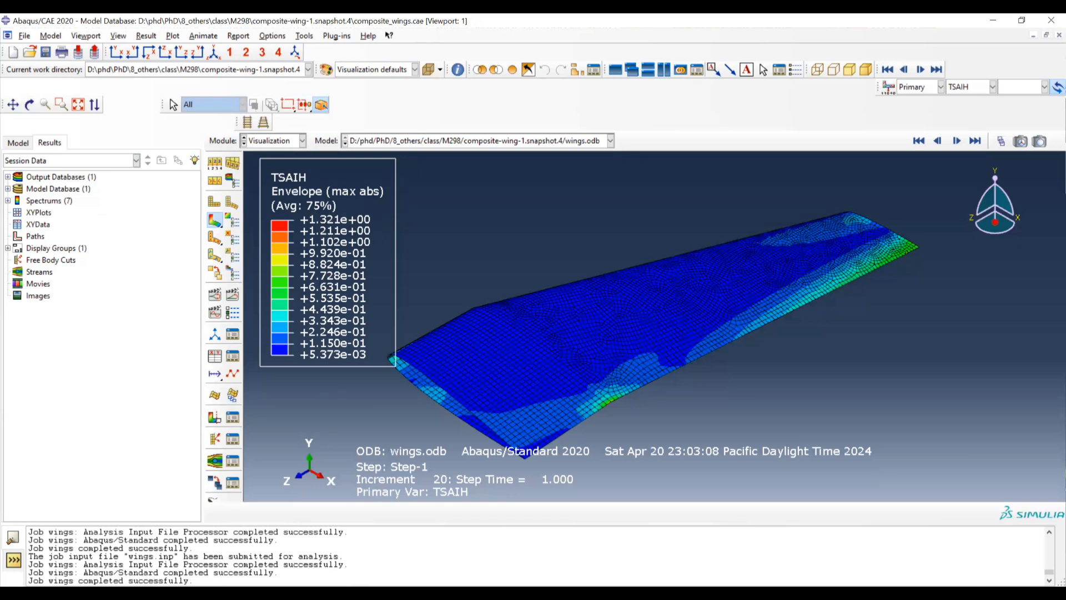
- Switch to the PowerPoint presentation, review the Tsai-Wu and Tsai-Hill failure theory slides, and return to Abaqus
mouse_move(452, 593)
click(514, 535)
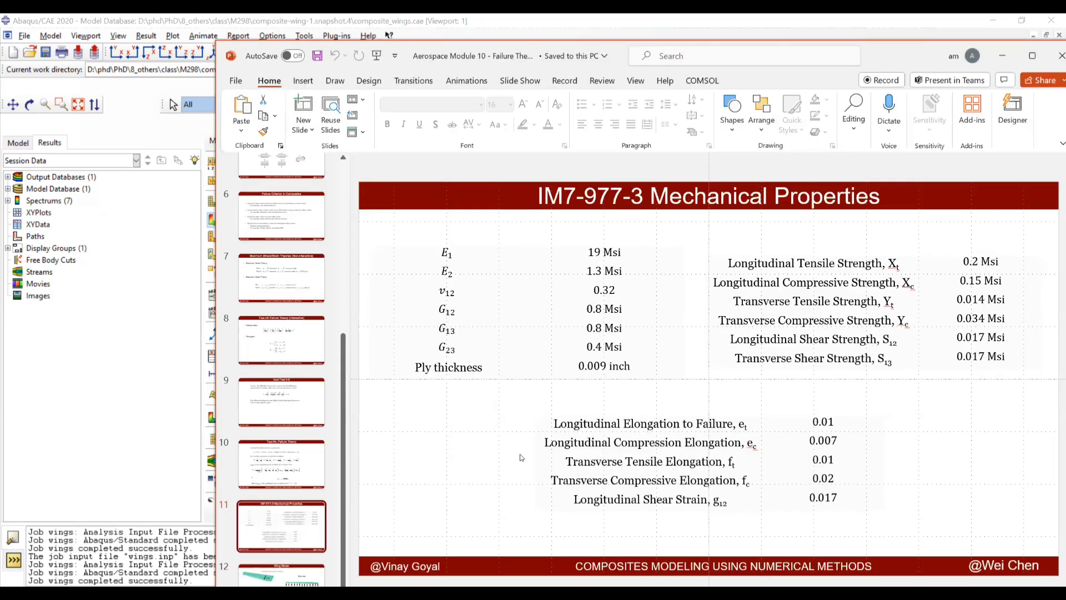
scroll(498, 466, up, 1)
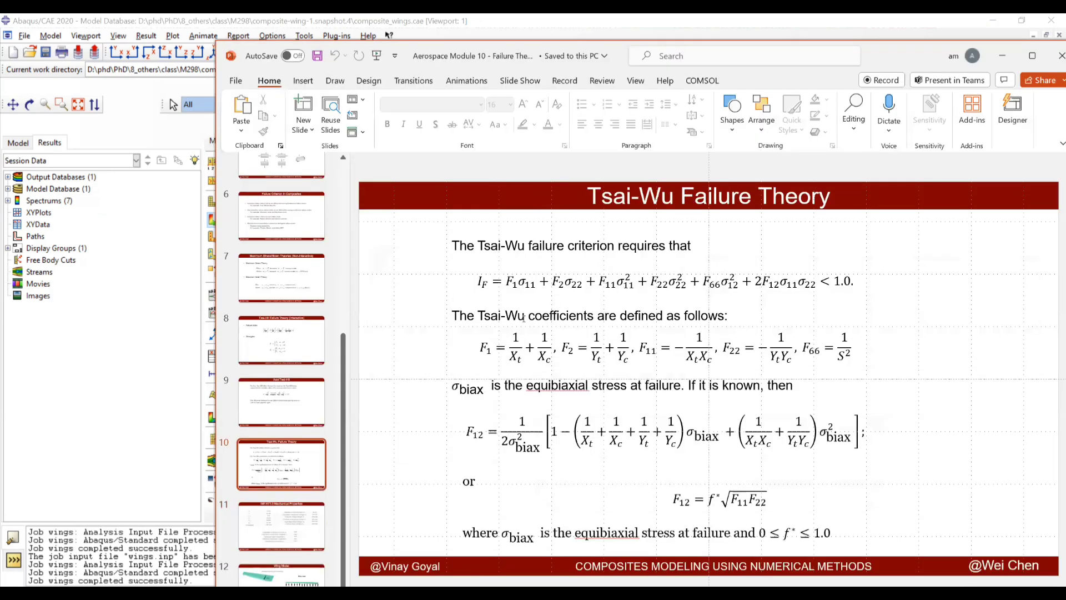
scroll(518, 336, up, 2)
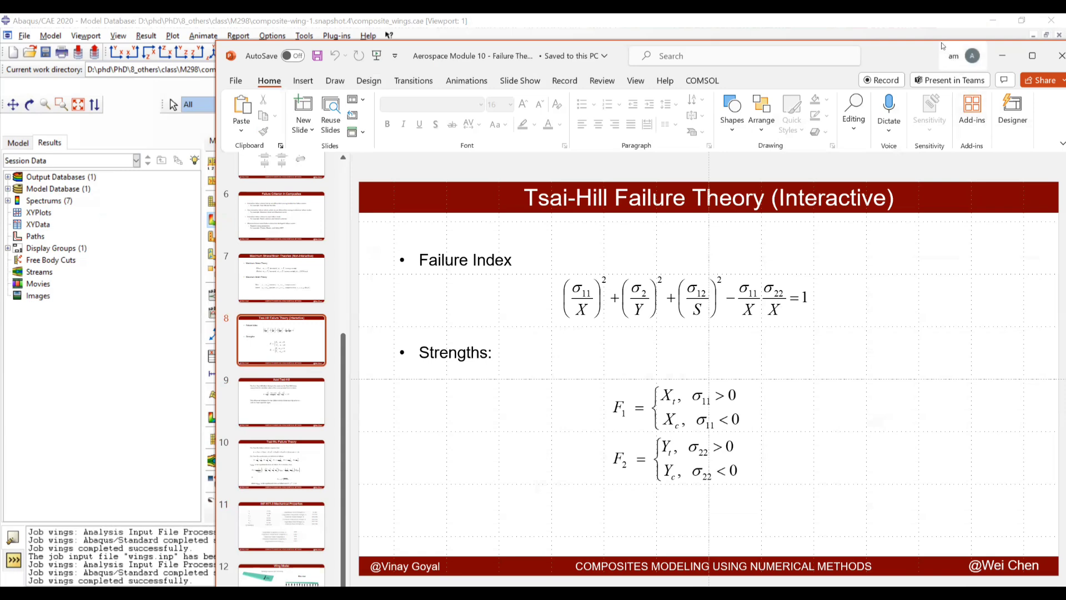
click(908, 32)
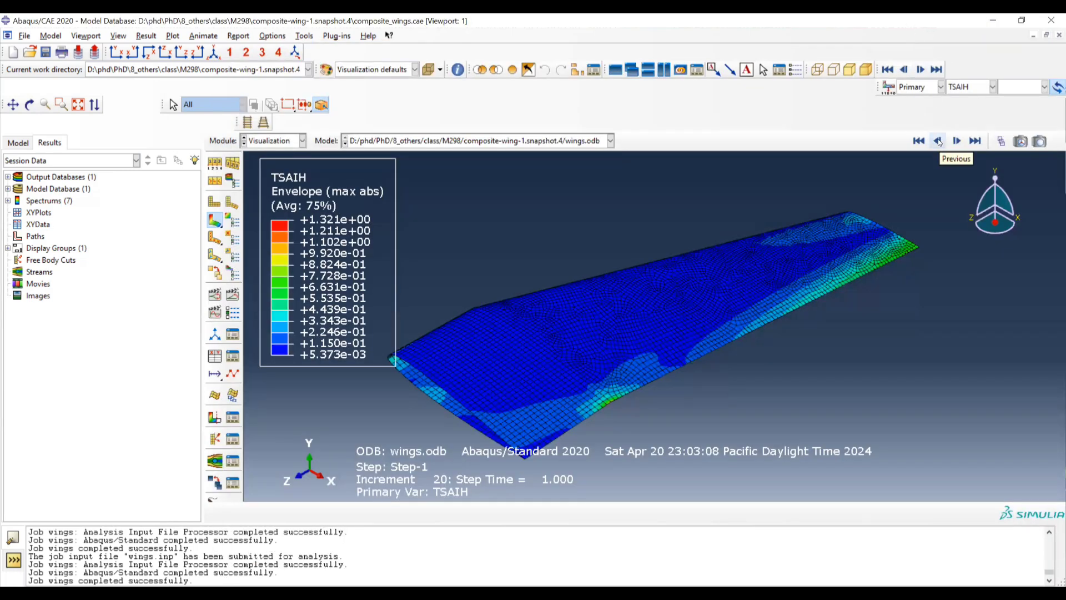
- Step the TSAIH contour plot back through the result frames to increment 15 of Step-1
click(938, 141)
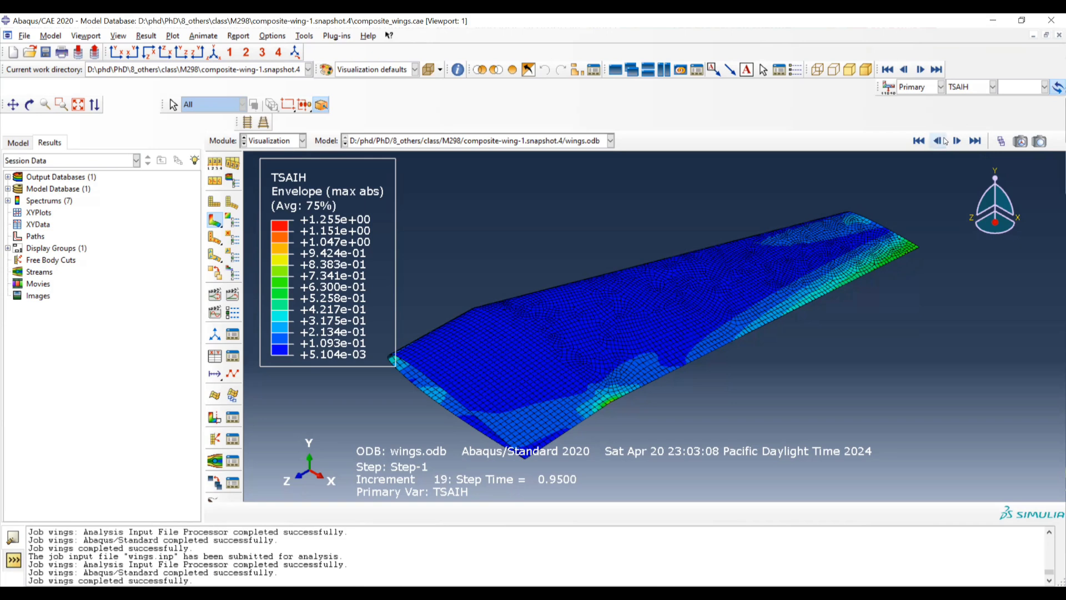
click(944, 142)
click(945, 141)
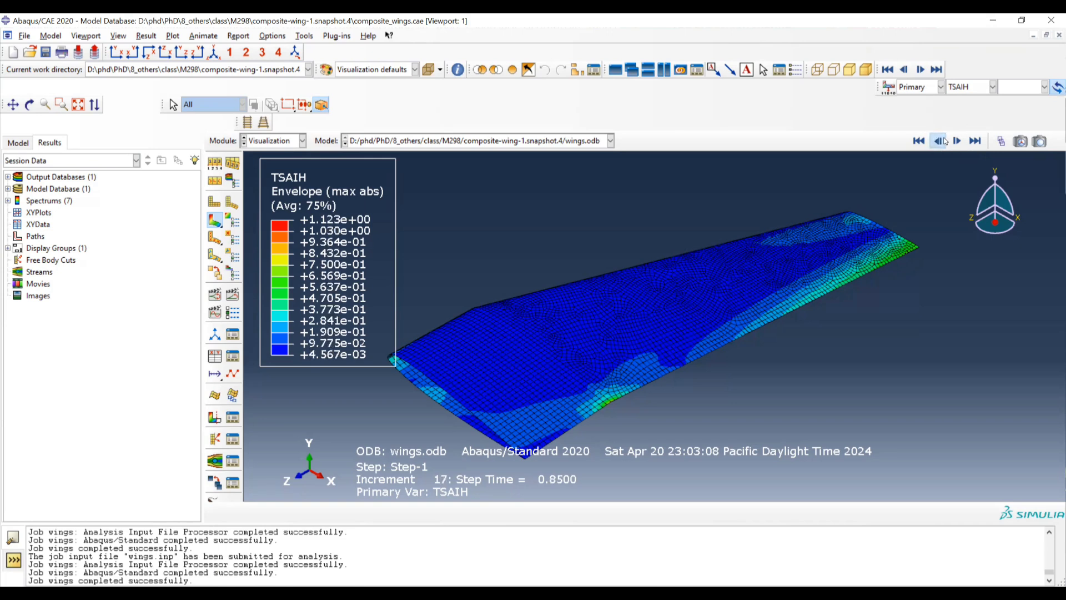
click(946, 141)
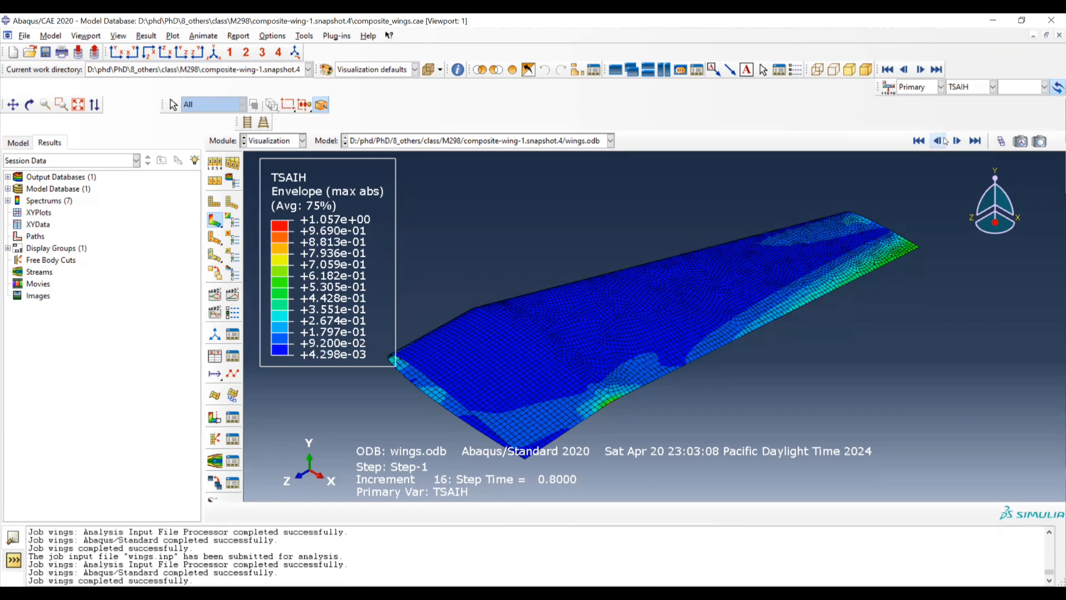
click(946, 142)
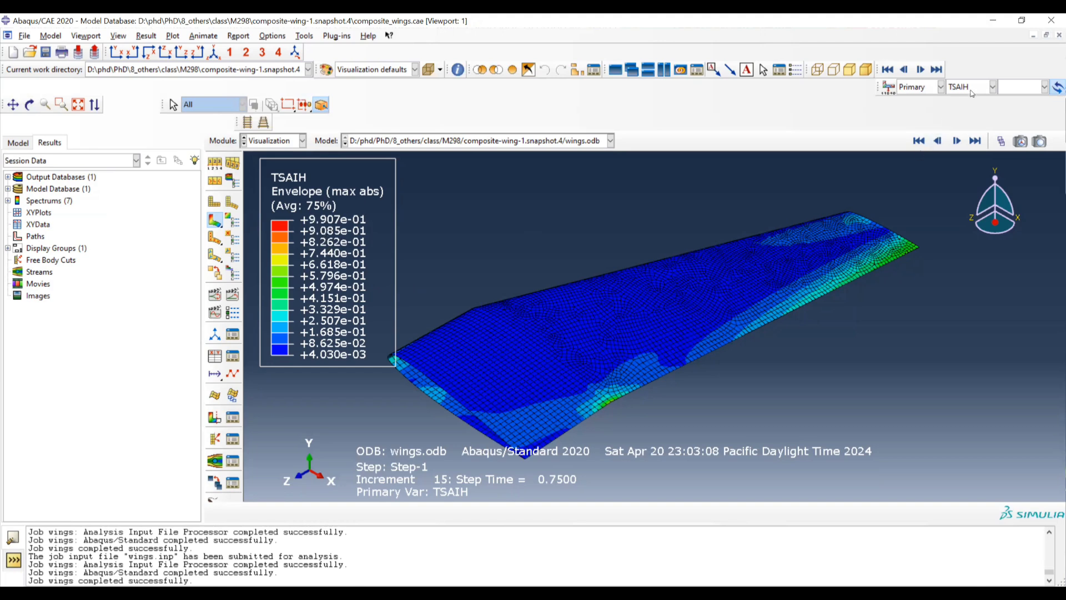
- Plot the Tsai-Wu measure TSAIW and step the results back to increment 13
click(973, 88)
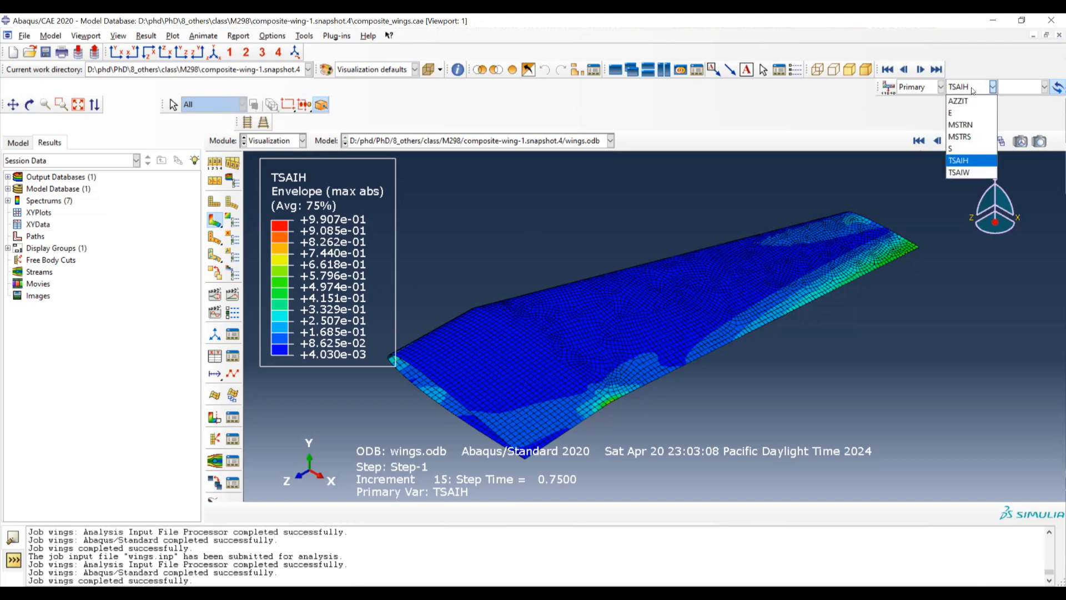
click(964, 172)
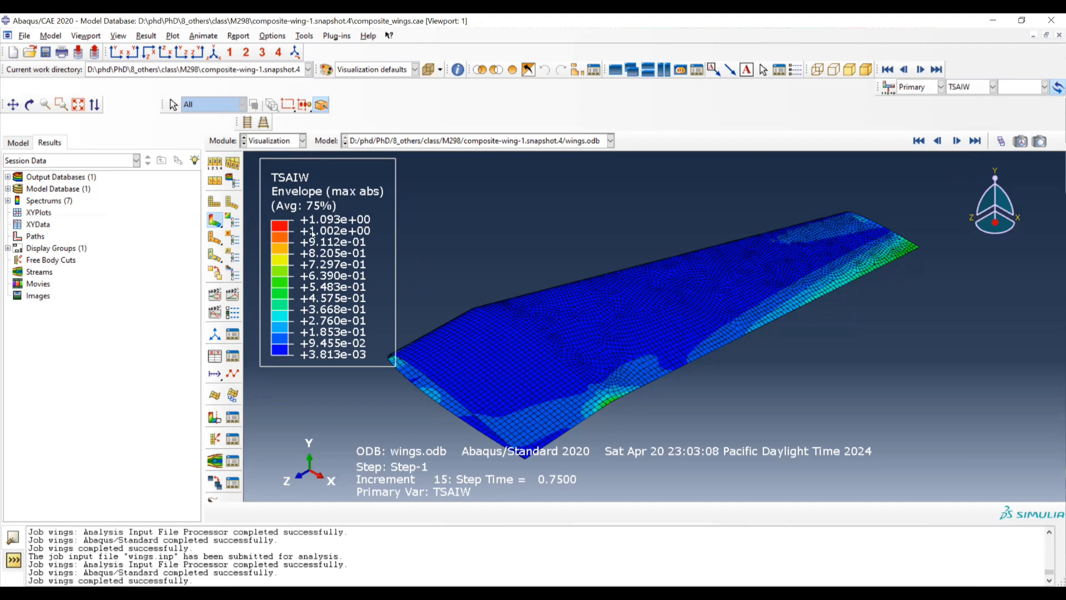
click(937, 141)
click(939, 144)
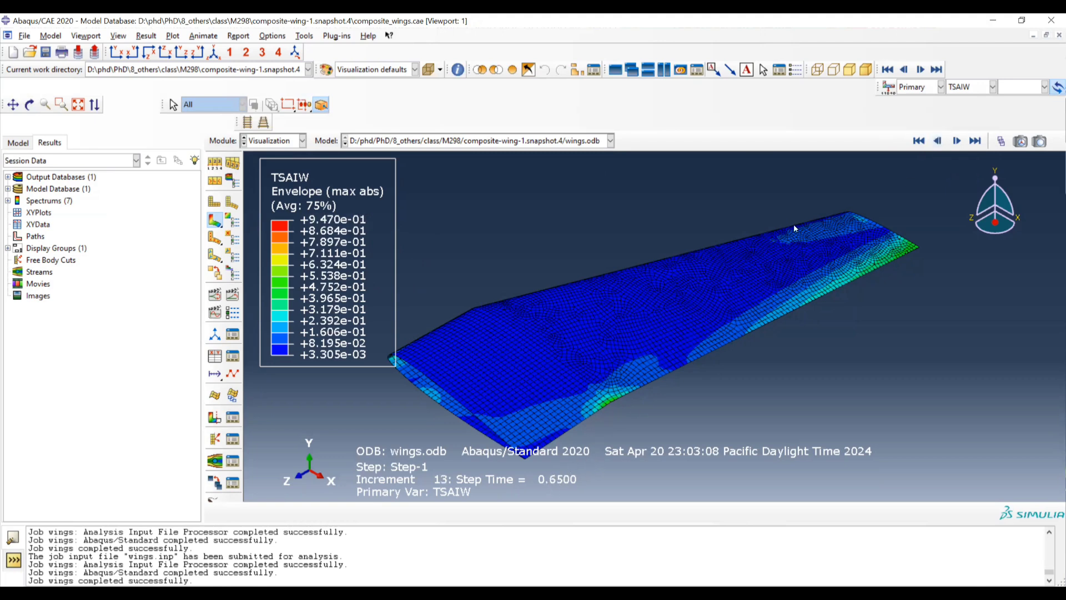
- Check the MSTRS and MSTRN failure measures on the wing at increment 13
click(964, 91)
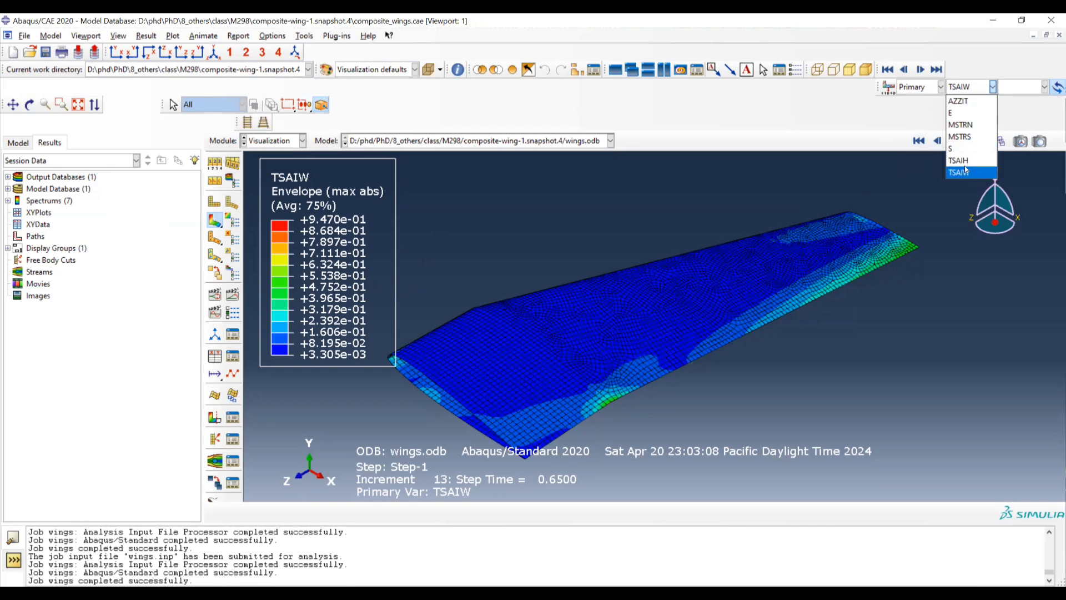
click(964, 137)
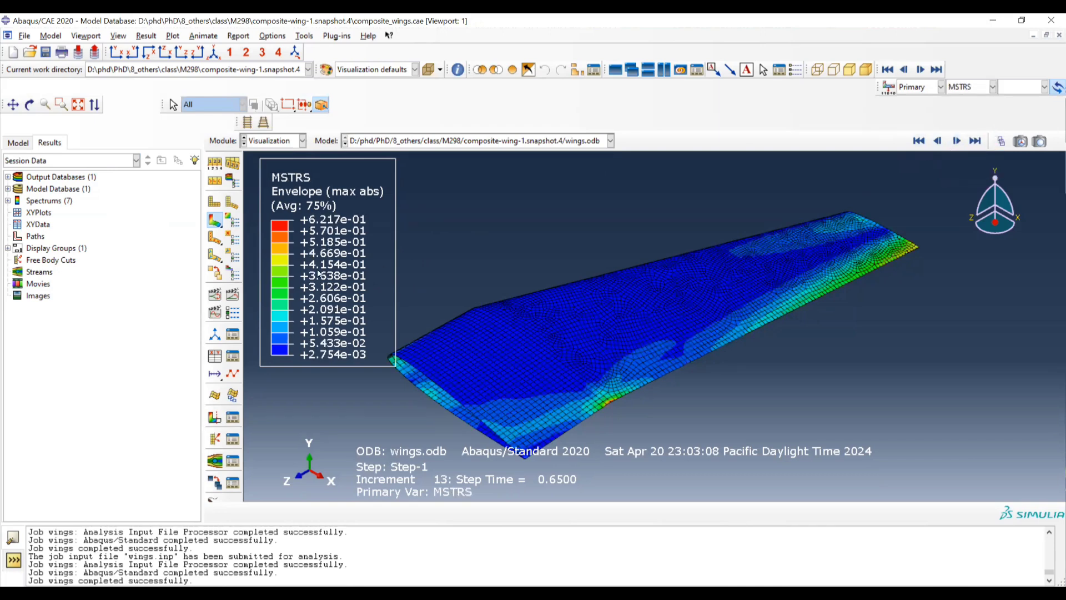
click(965, 89)
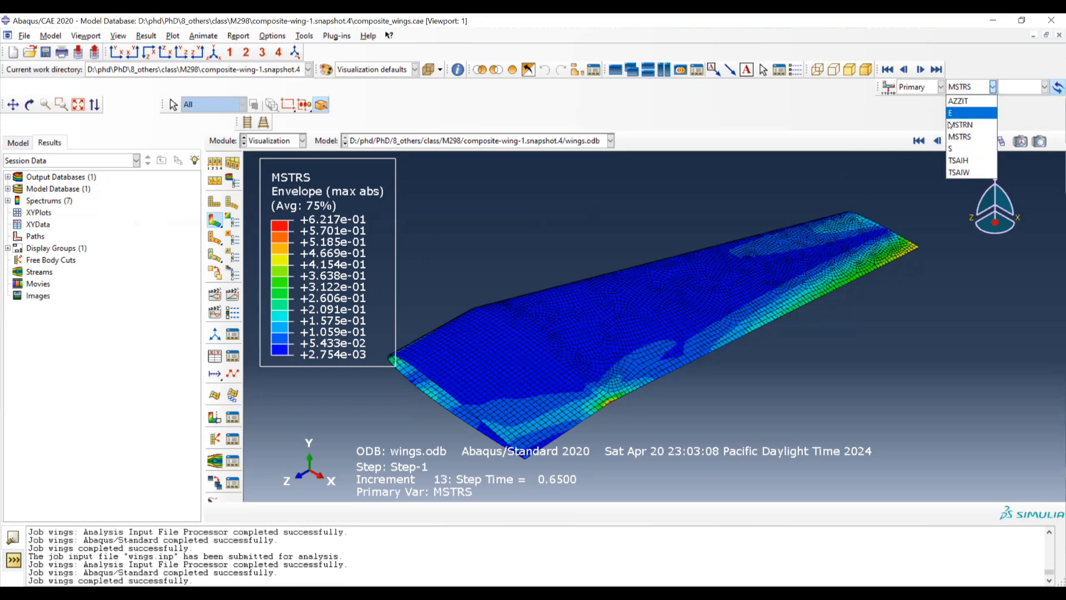
click(960, 124)
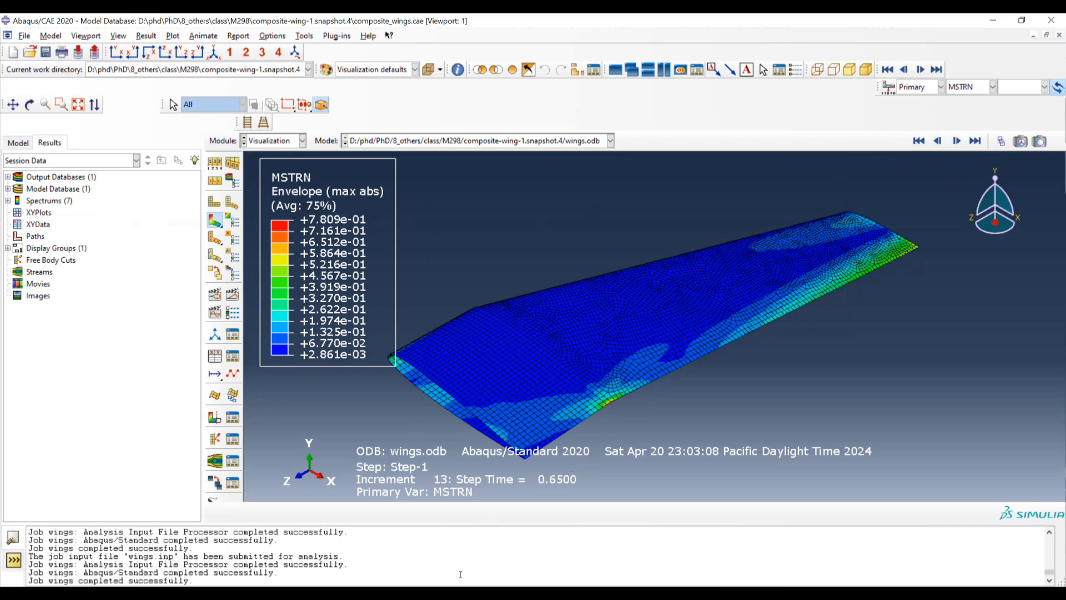
- Switch to the PowerPoint presentation and review the question on the Wing Model slide
click(513, 550)
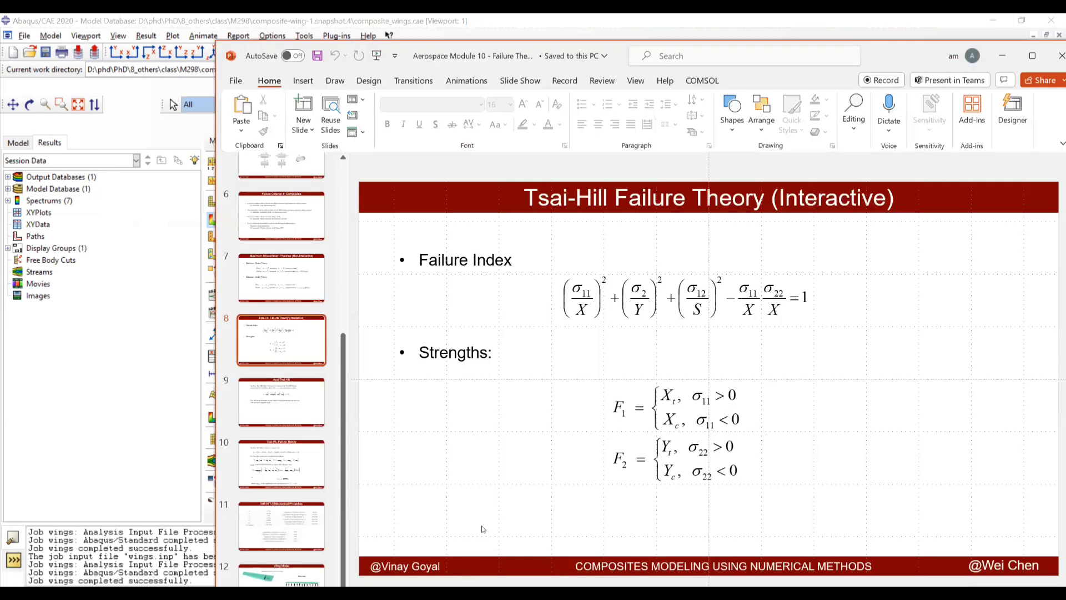
click(299, 568)
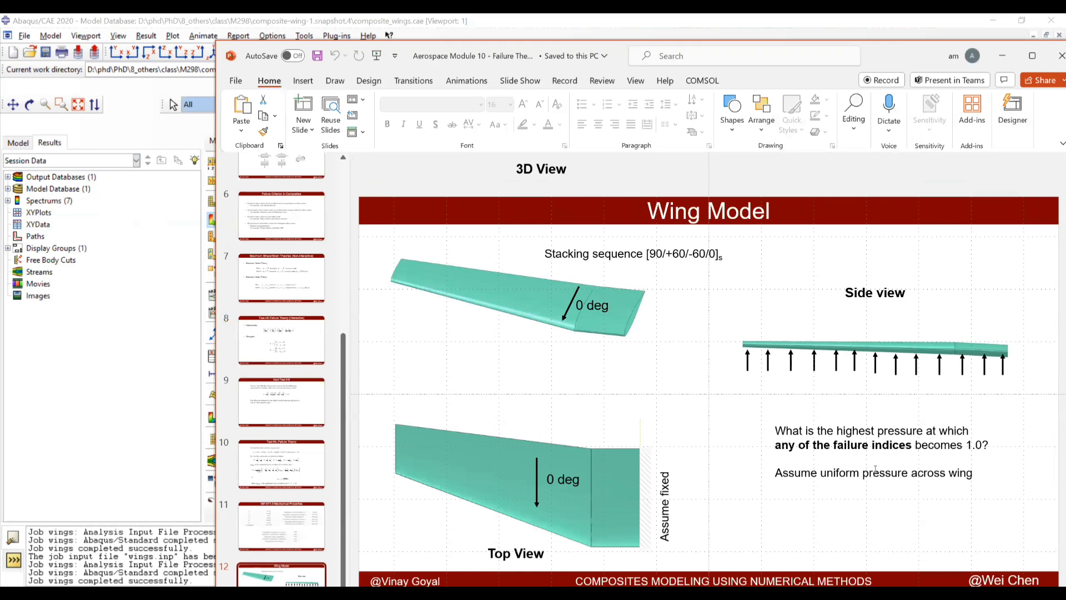